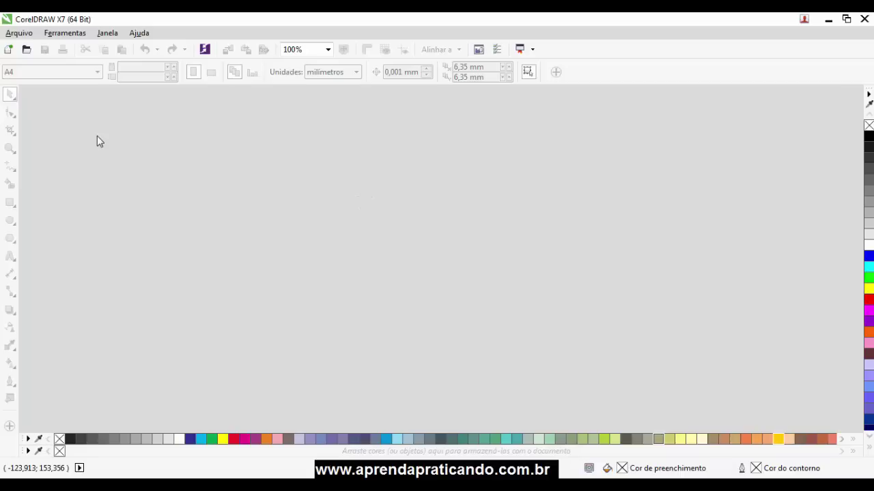
Start a new document and name it "Folder academia".
click(18, 33)
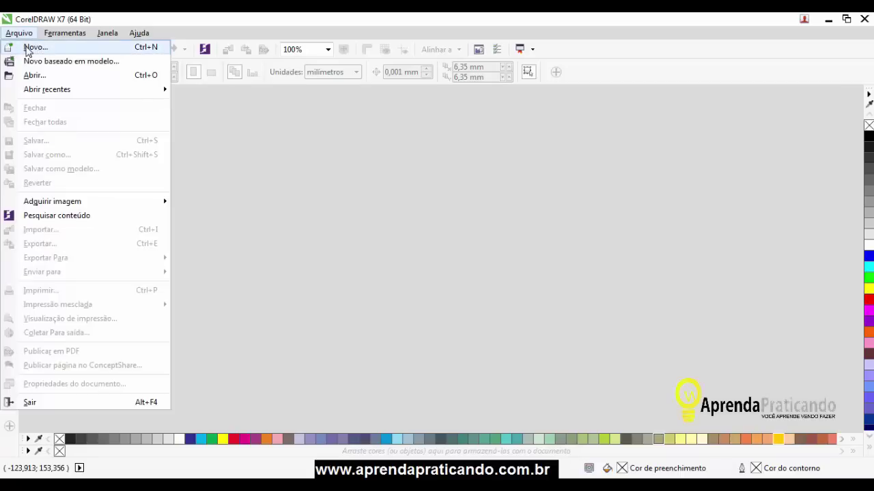
click(307, 156)
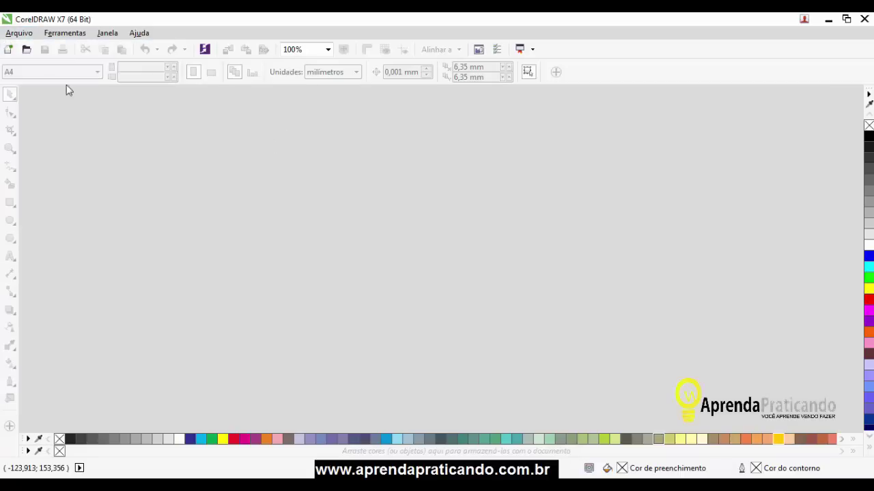
click(8, 50)
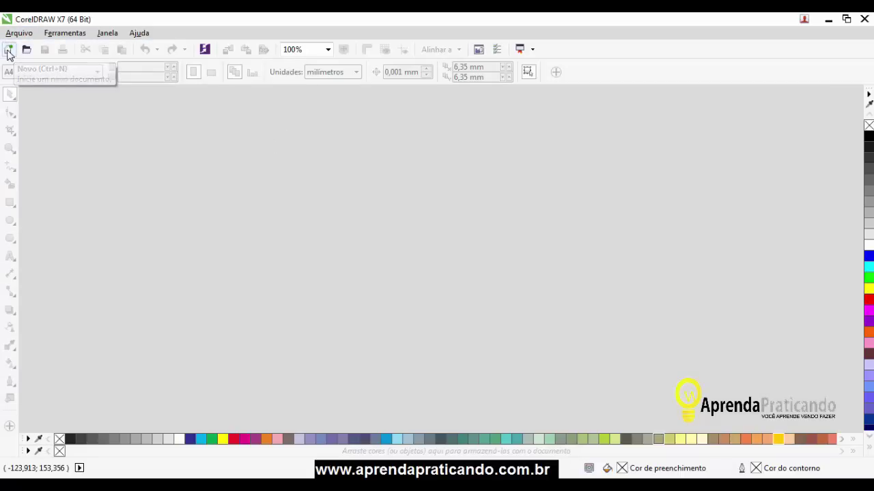
drag(425, 111, 426, 114)
key(BackSpace)
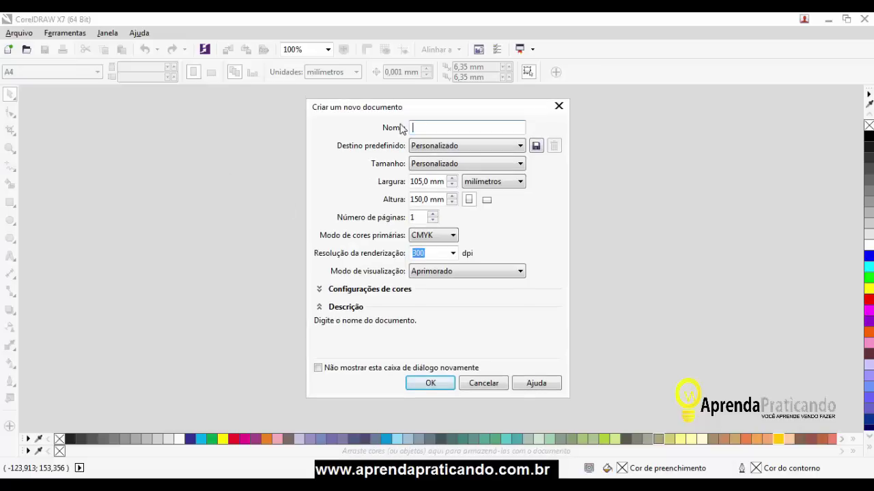
text(Folder academia)
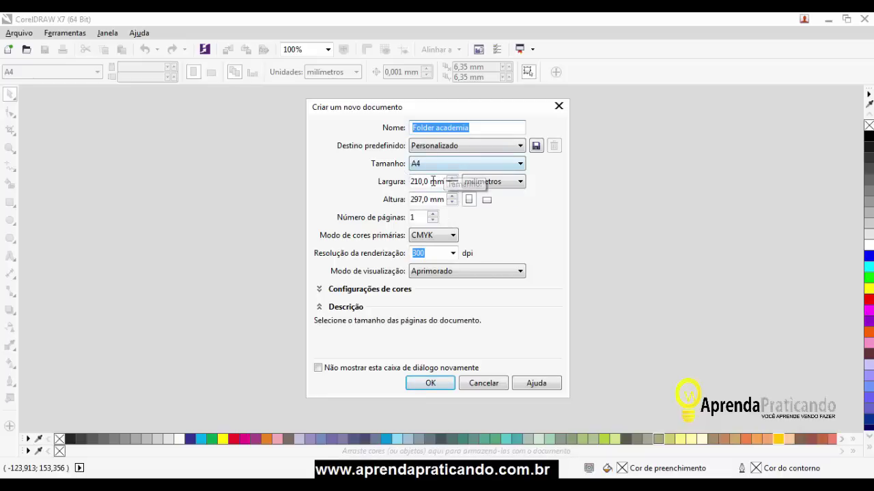
Set the page size to 105 mm wide by 150 mm high, with millimetres as the unit.
drag(430, 181, 401, 182)
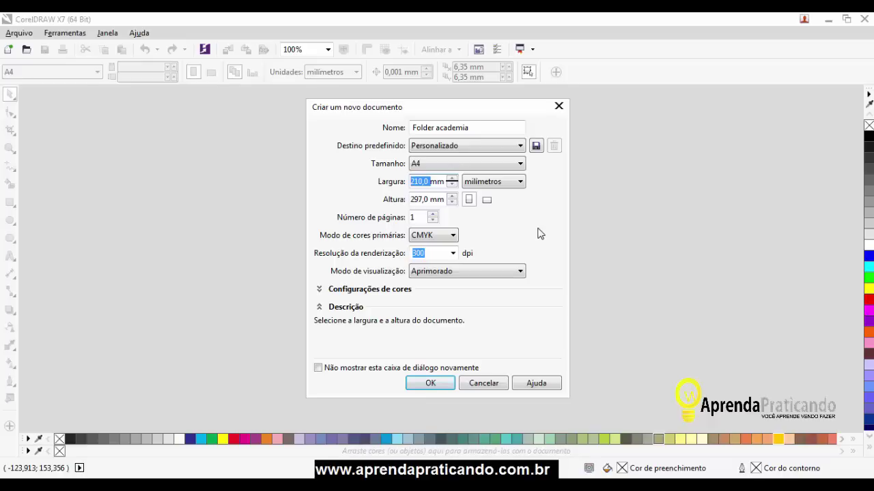
text(105)
click(431, 199)
text(150)
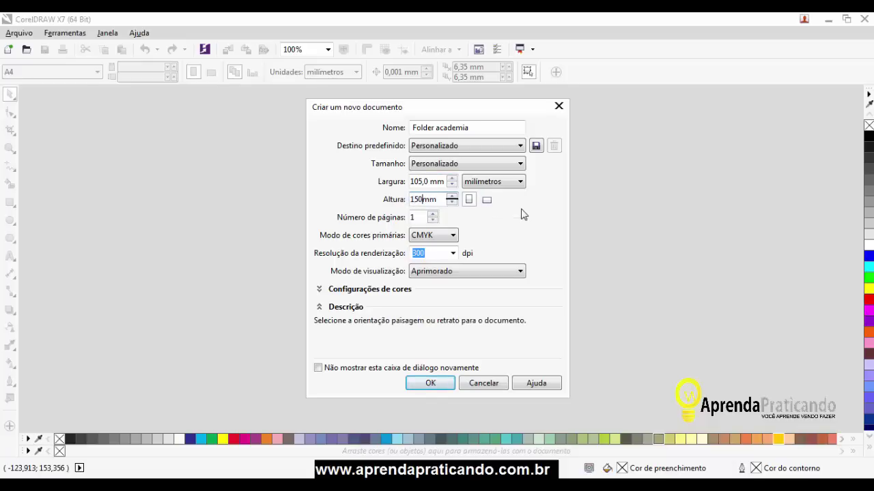
click(516, 183)
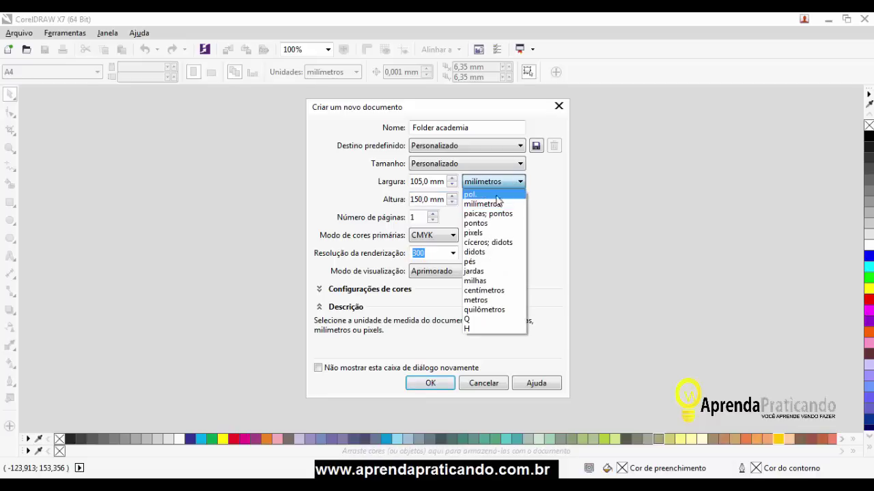
click(499, 205)
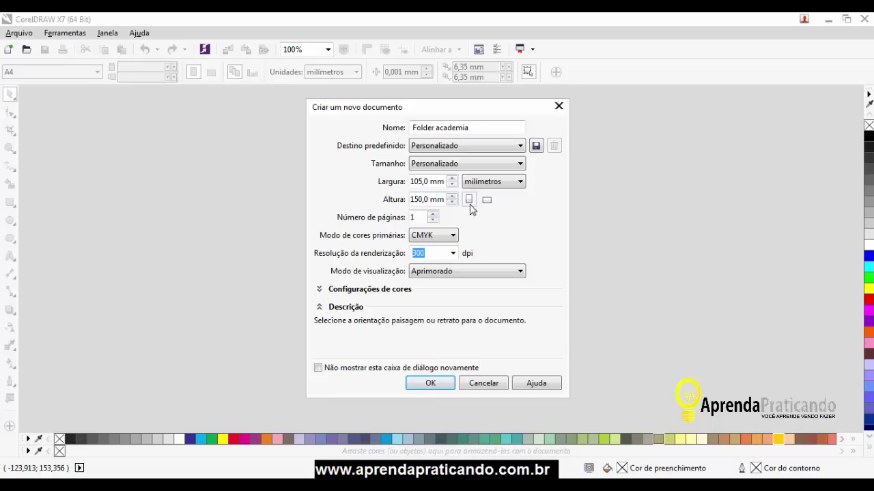
Choose CMYK as the primary colour mode and create the document.
click(423, 217)
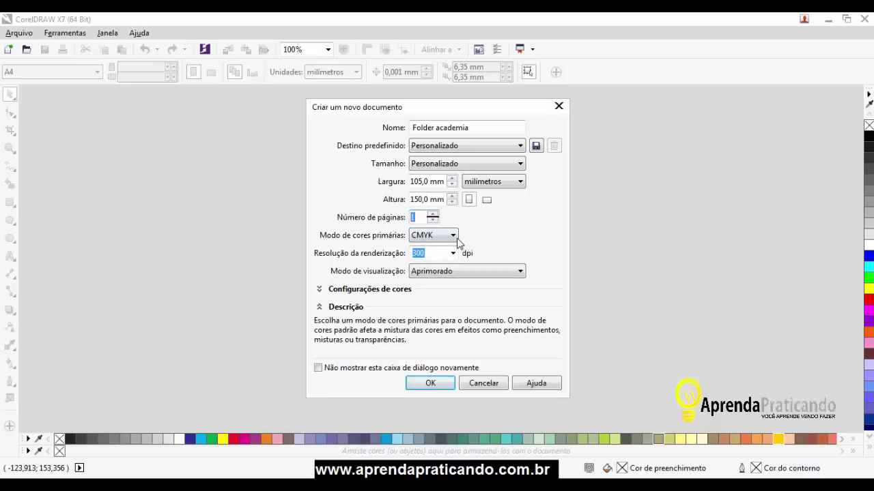
click(453, 237)
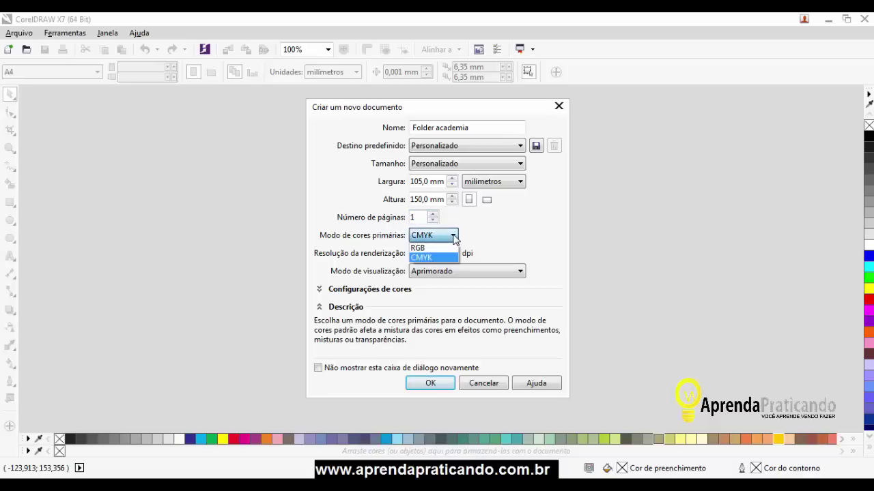
click(423, 258)
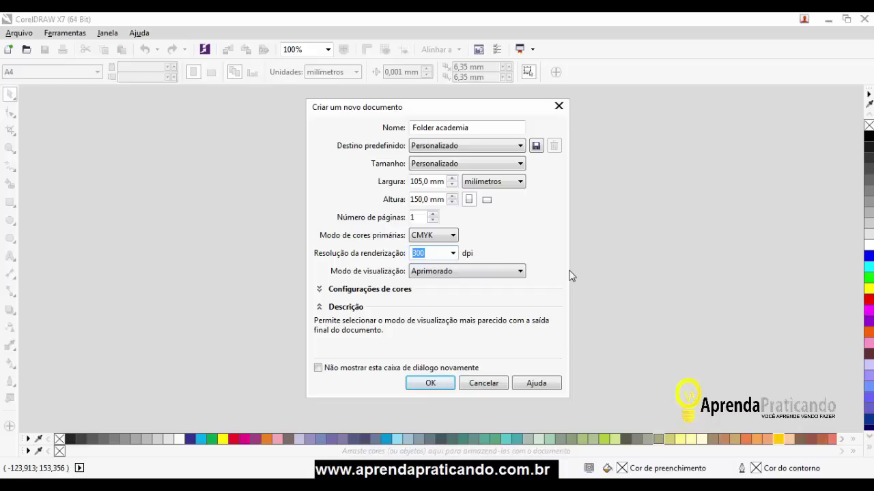
click(445, 383)
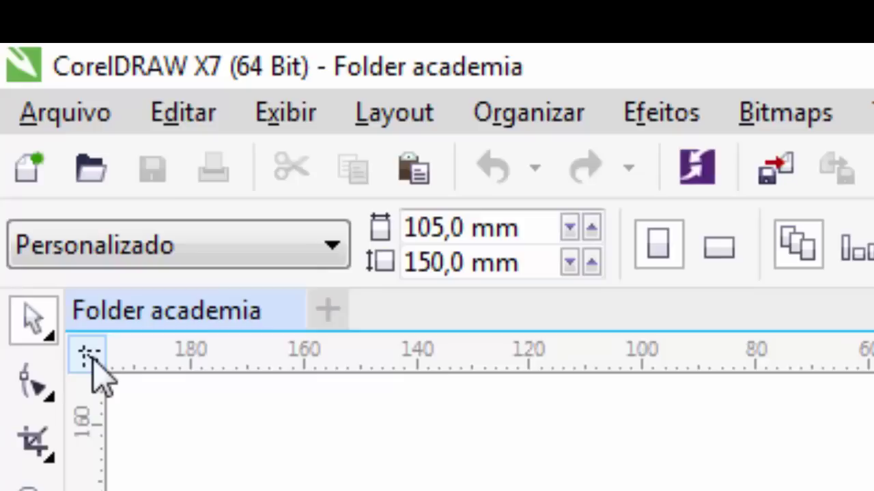
Move the rulers' zero point to the page's top-left corner.
drag(93, 360, 197, 415)
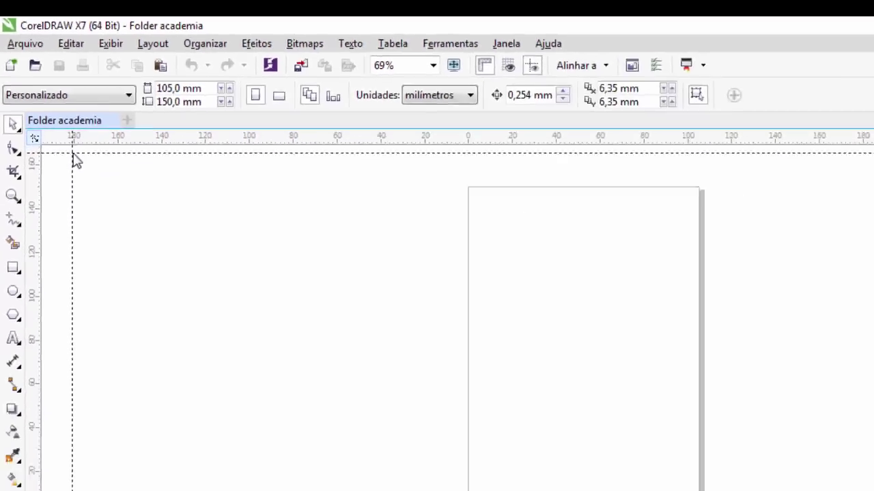
drag(73, 155, 279, 187)
drag(211, 141, 355, 143)
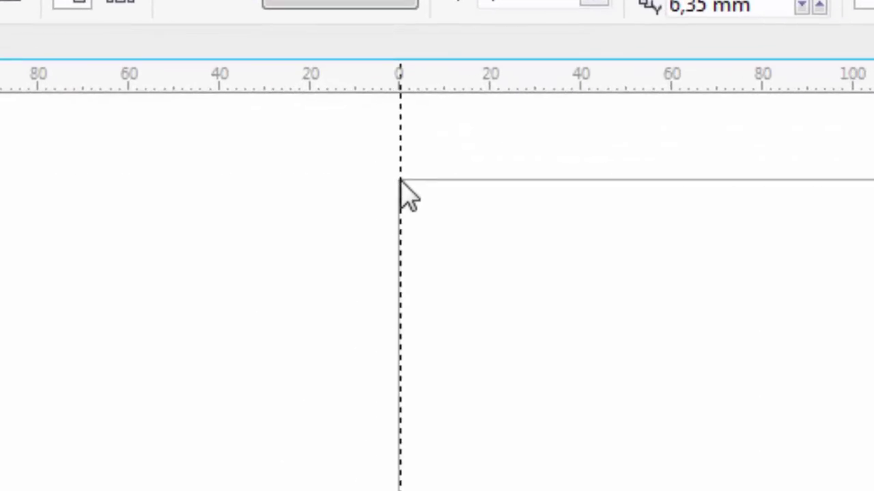
drag(400, 180, 355, 143)
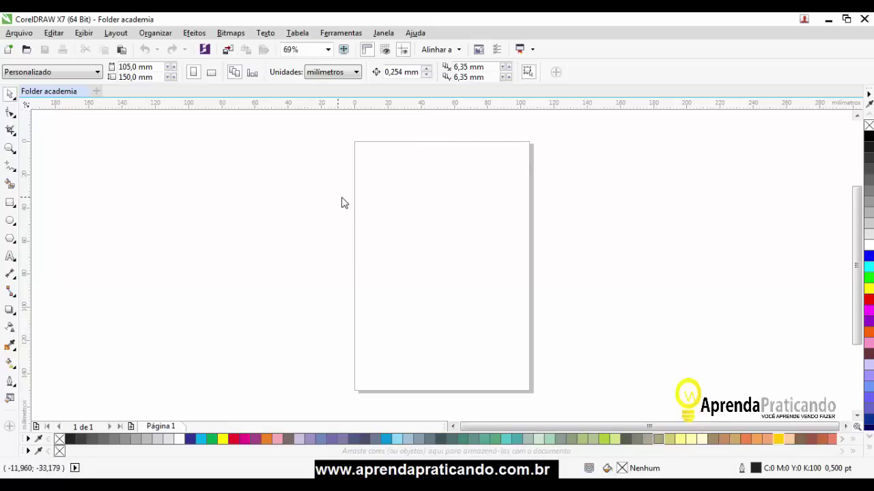
Place a vertical guideline on the page's left edge at X 0 mm and a horizontal one on its top edge at Y 0 mm.
drag(347, 202, 354, 198)
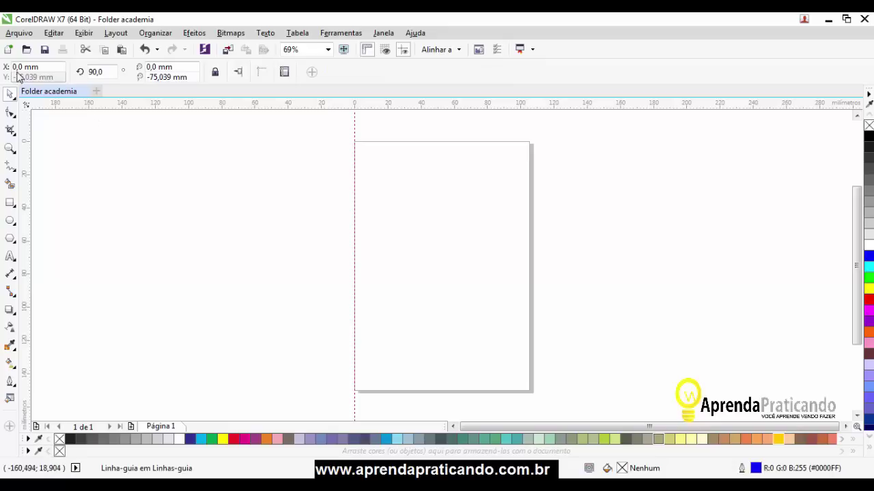
click(287, 174)
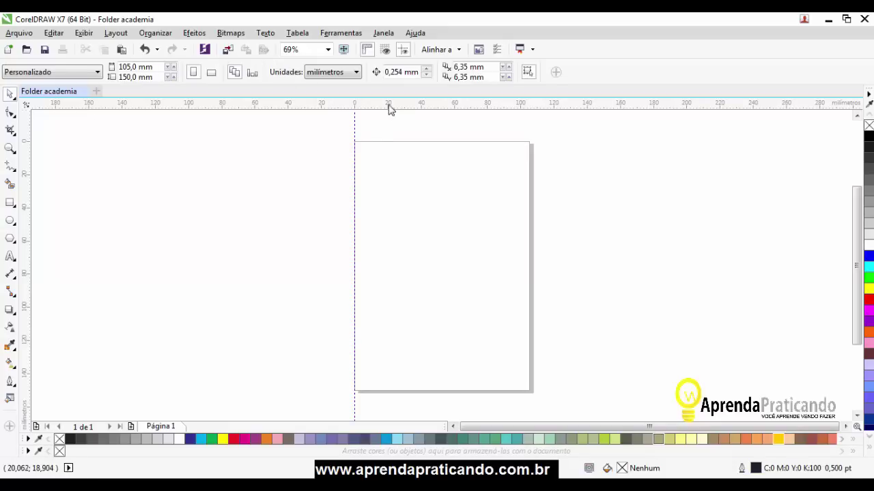
drag(390, 107, 381, 141)
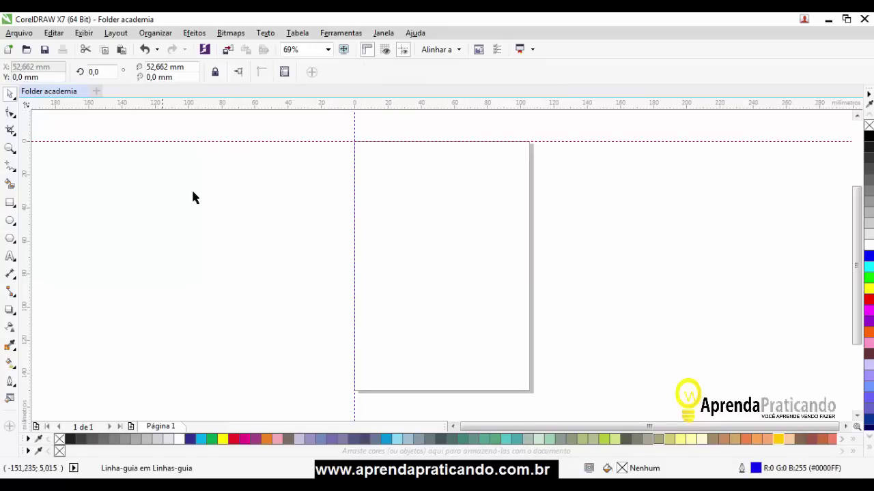
click(214, 210)
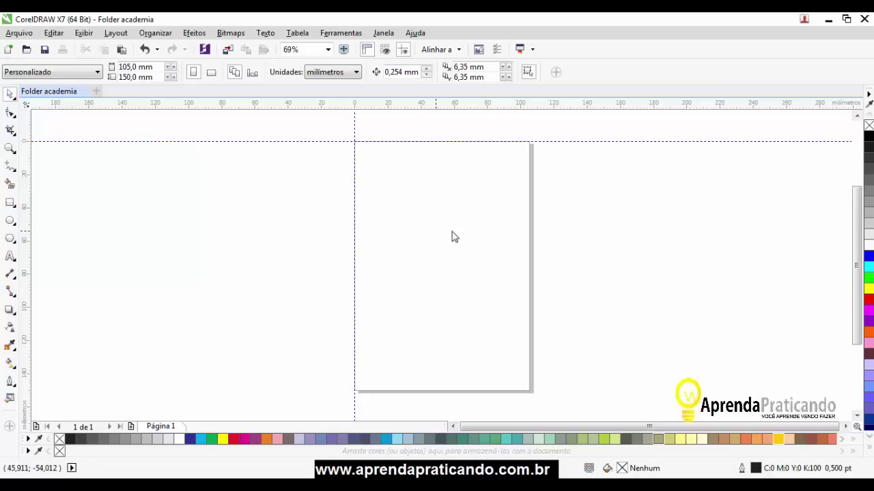
Add a vertical guideline and set its X position to 105 mm, on the page's right edge.
drag(451, 233, 464, 236)
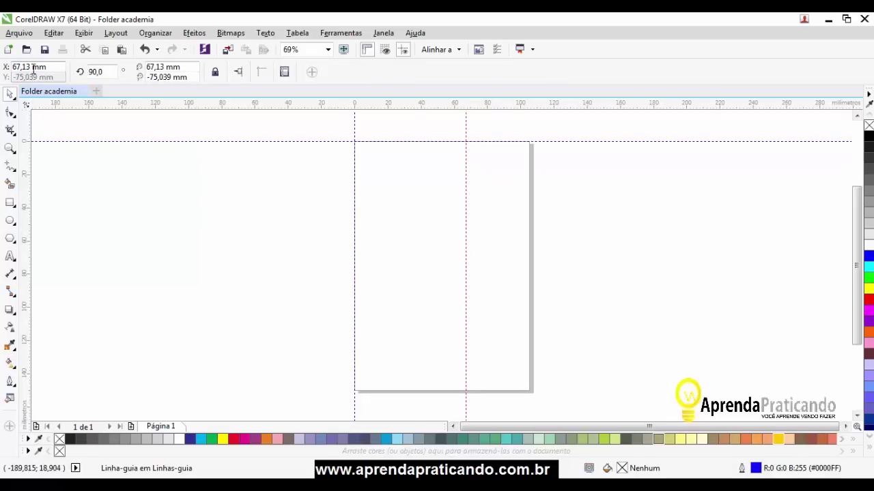
drag(33, 69, 3, 67)
text(105mm)
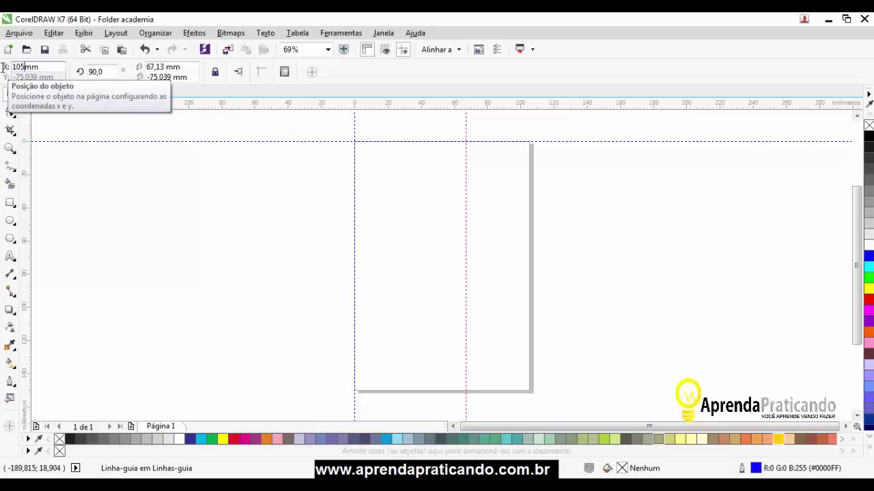
key(Return)
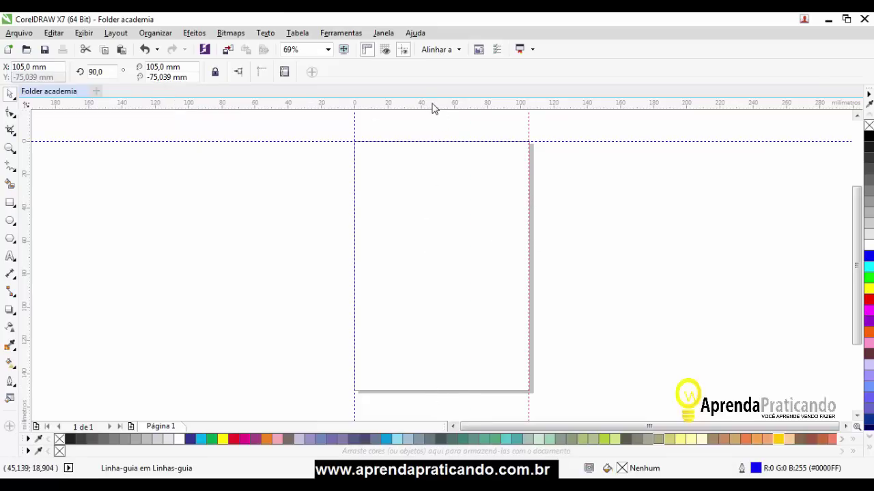
Add a horizontal guideline and set its Y position to -150 mm, on the page's bottom edge.
drag(432, 108, 447, 341)
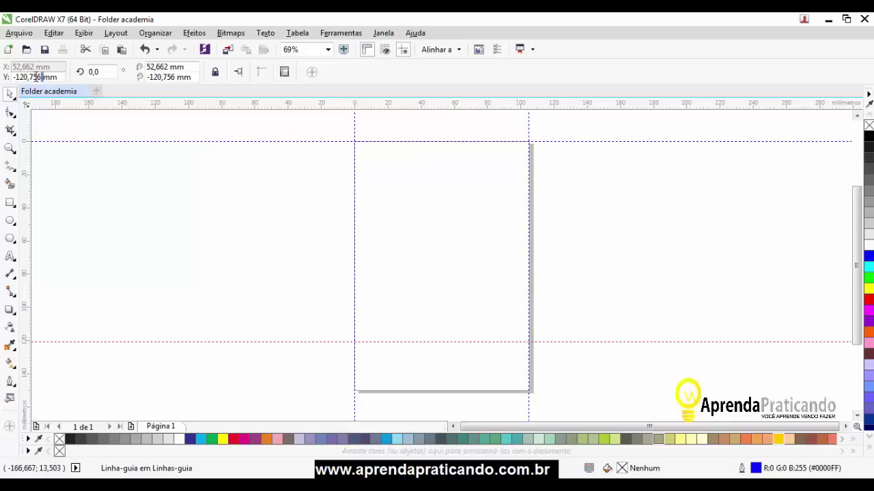
drag(36, 77, 18, 77)
key(BackSpace)
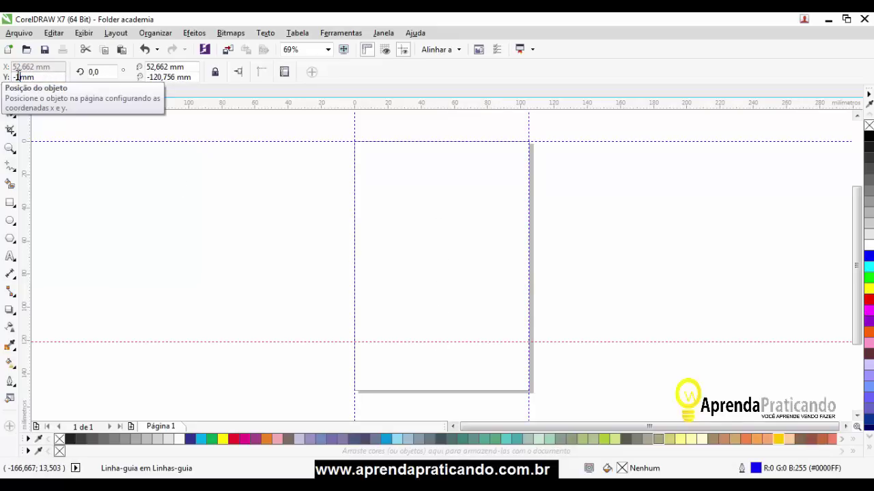
text(150)
key(Return)
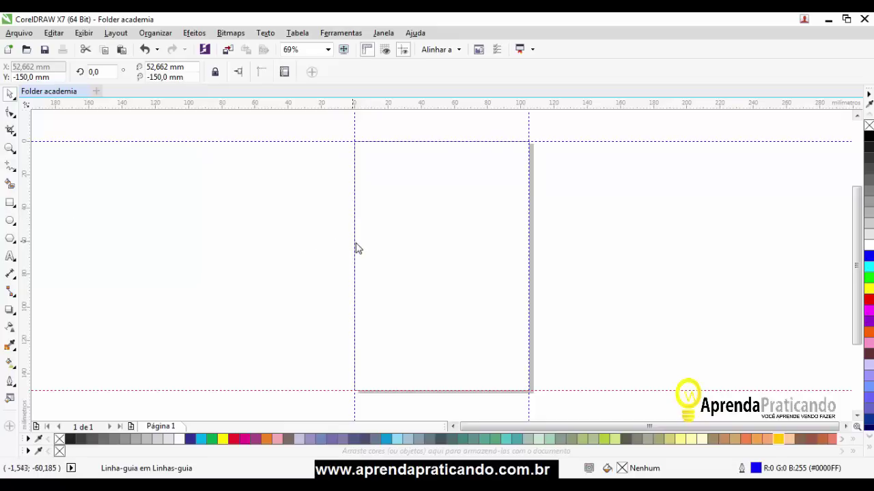
Add a vertical guideline for the left margin and set its X position to 5 mm.
drag(356, 248, 361, 250)
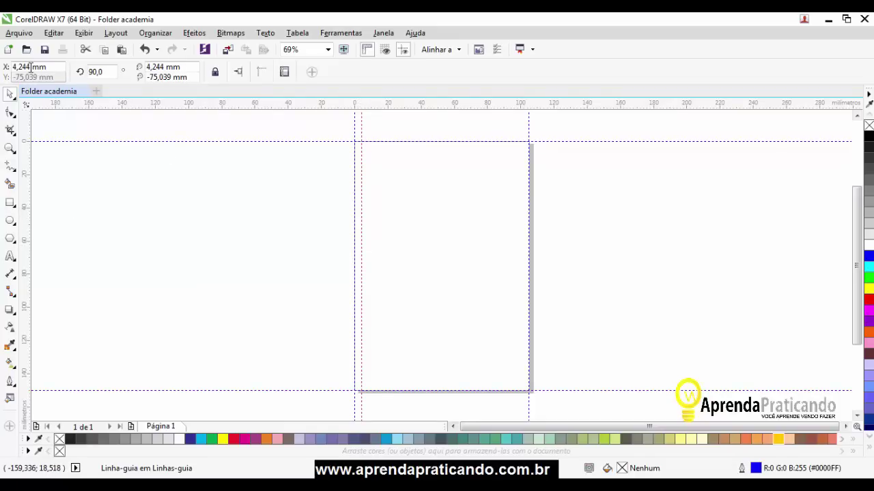
drag(31, 67, 13, 67)
text(5)
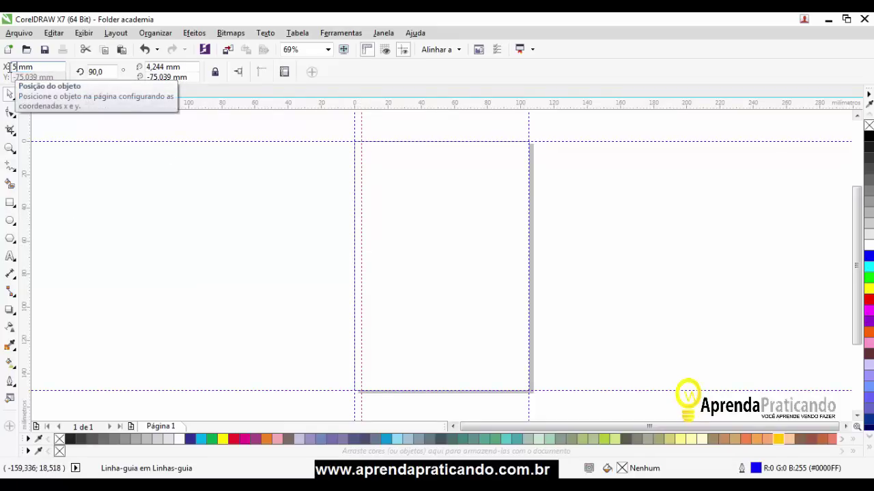
key(Return)
click(238, 214)
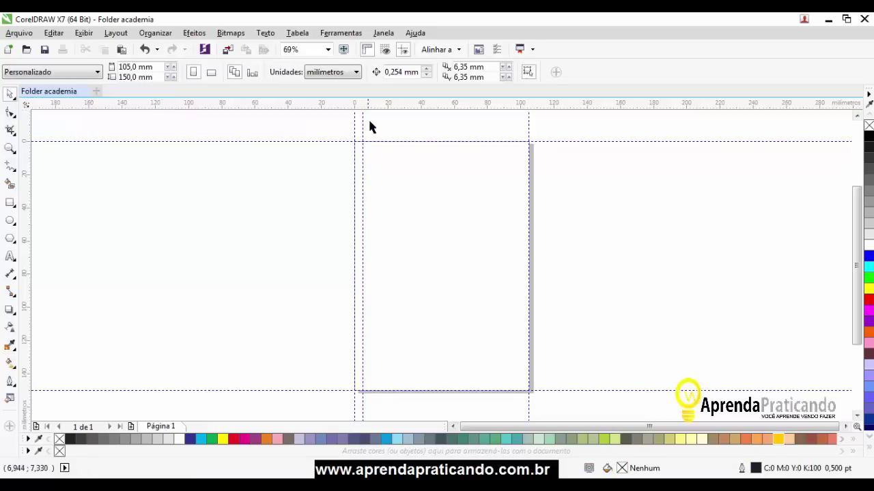
Add a horizontal guideline for the top margin and set its Y position to -5 mm.
drag(374, 103, 375, 152)
drag(33, 79, 15, 78)
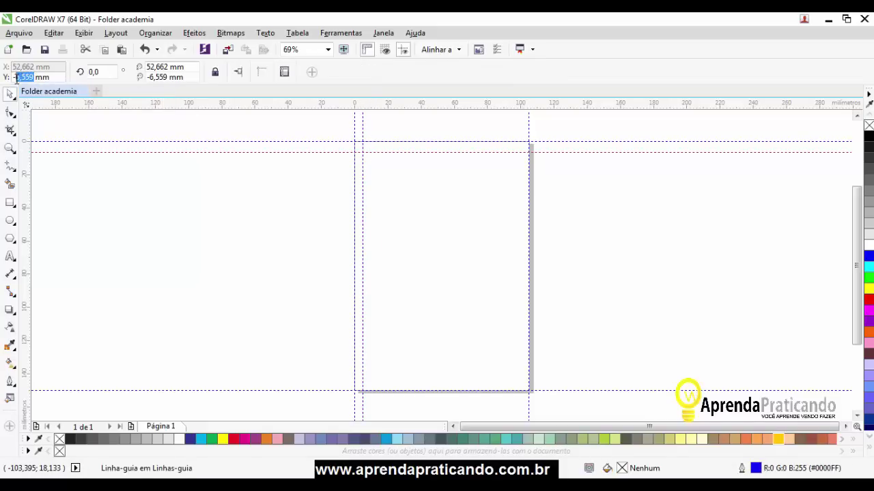
text(5,0)
key(Return)
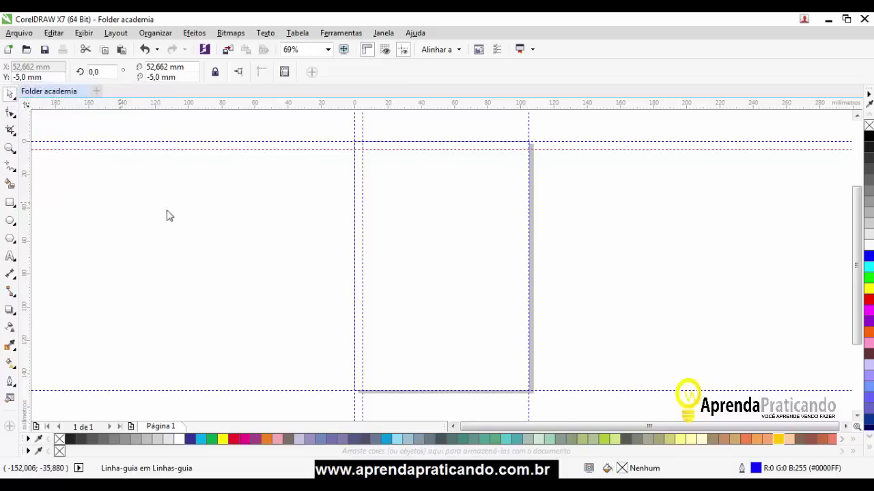
Add a vertical guideline for the right margin and set its X position to 100 mm.
click(519, 236)
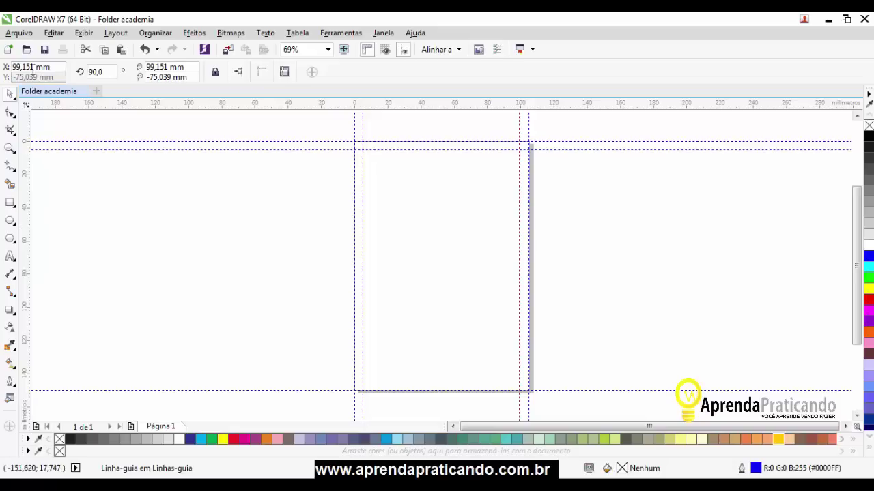
drag(36, 66, 4, 67)
text(100)
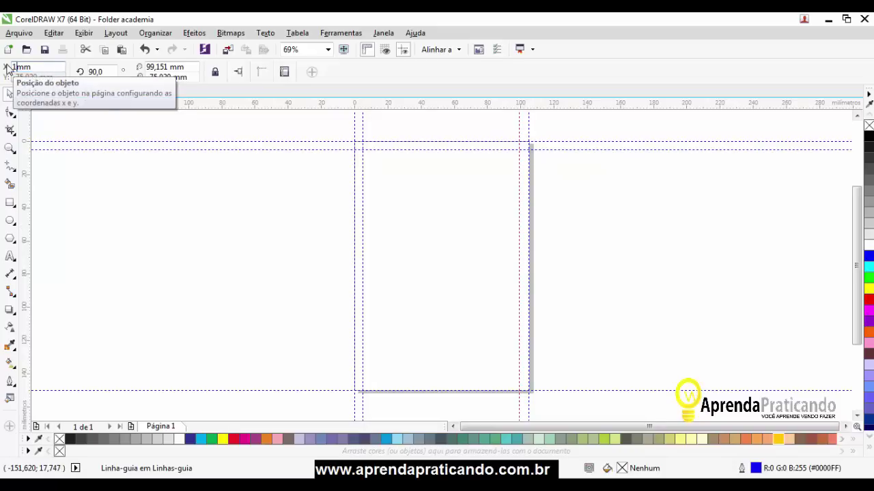
key(Return)
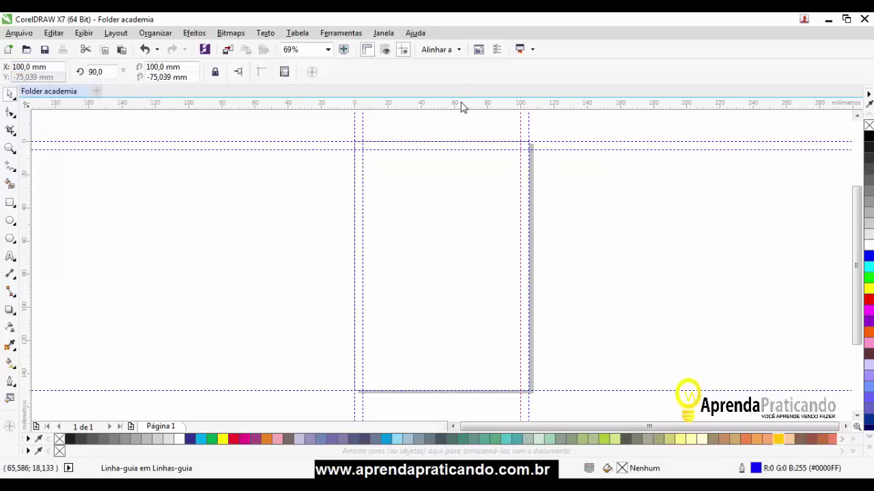
Add a horizontal guideline for the bottom margin and set its Y position to -145 mm.
drag(460, 108, 462, 388)
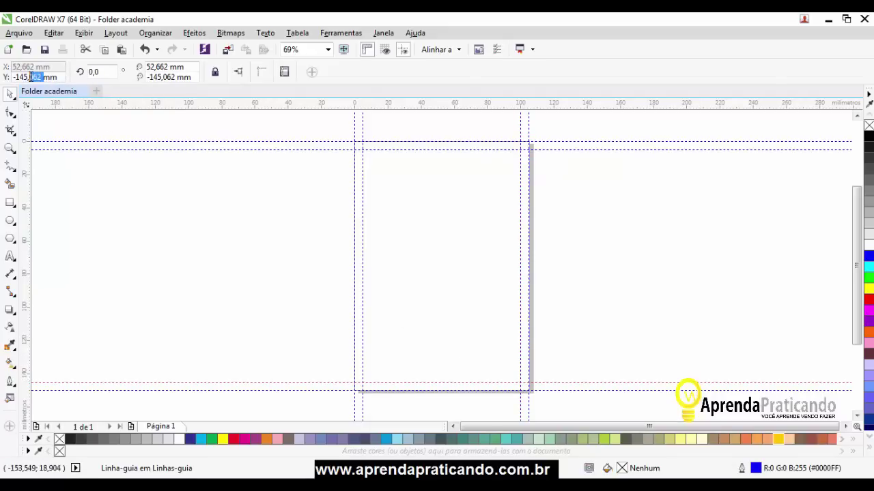
text(0)
key(Return)
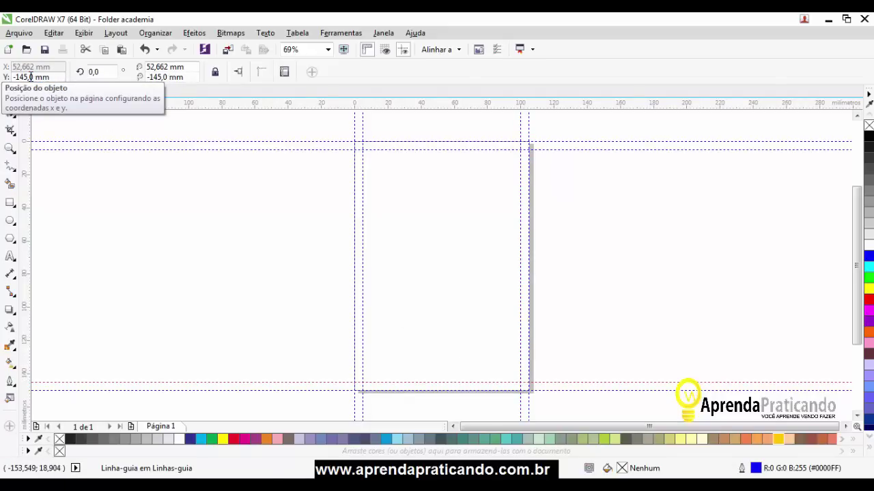
click(132, 179)
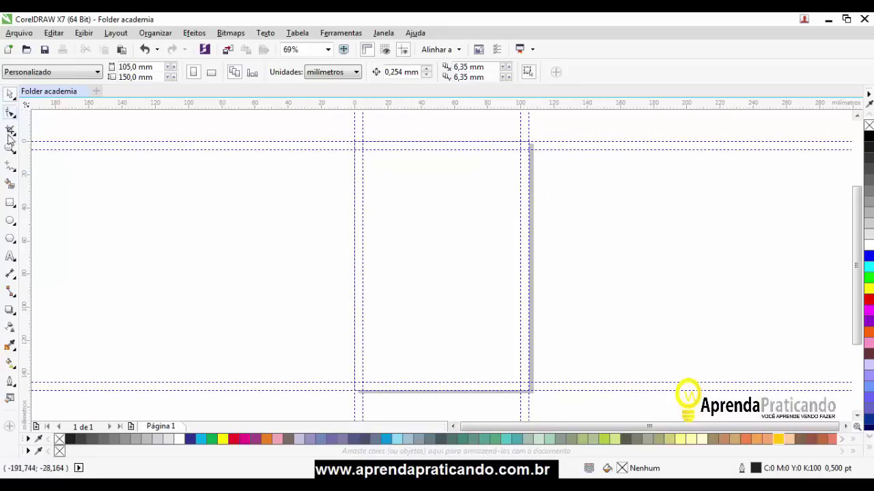
Draw a rectangle beside the page, set its size to 105 × 150 mm, and reposition it clear of the page.
click(11, 204)
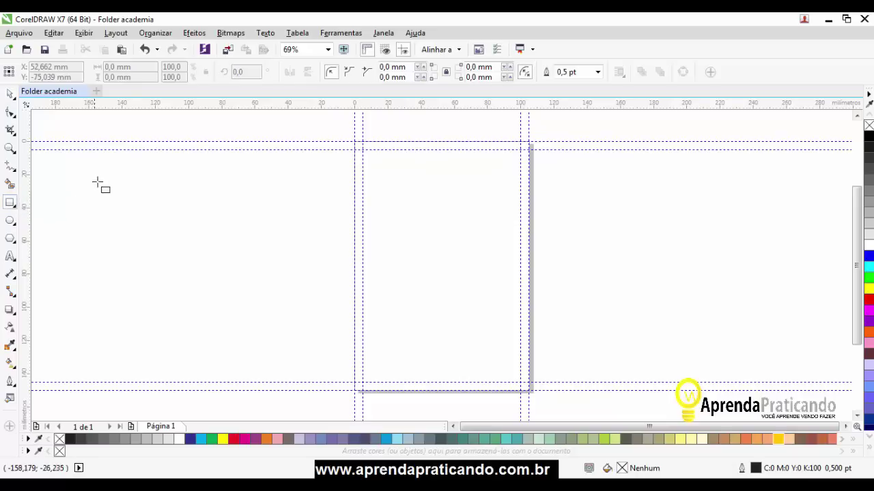
drag(100, 162, 218, 306)
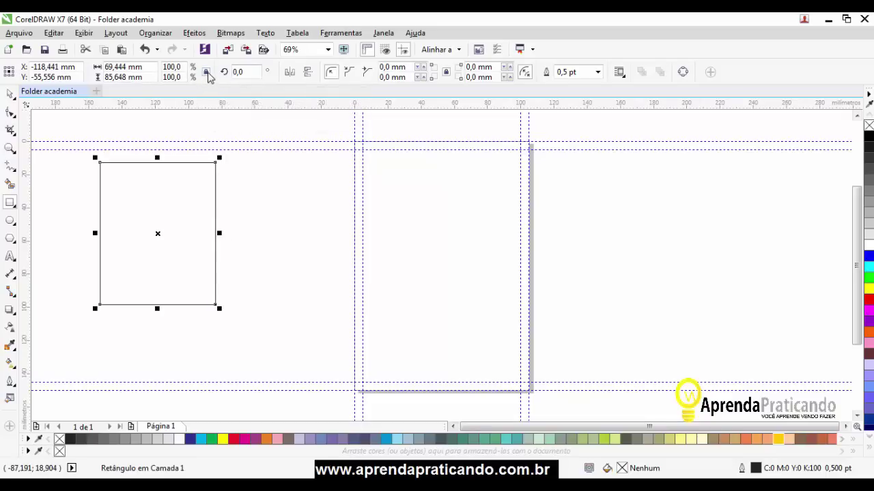
drag(129, 68, 90, 70)
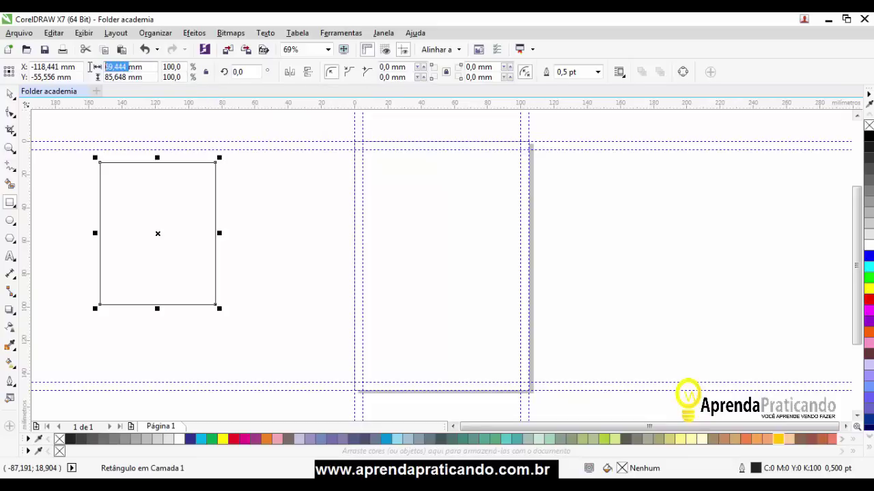
text(105mm)
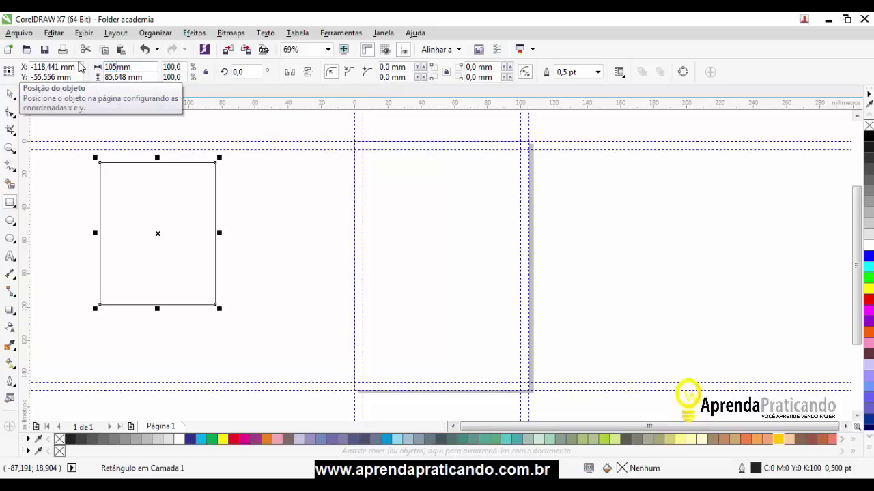
drag(129, 77, 89, 79)
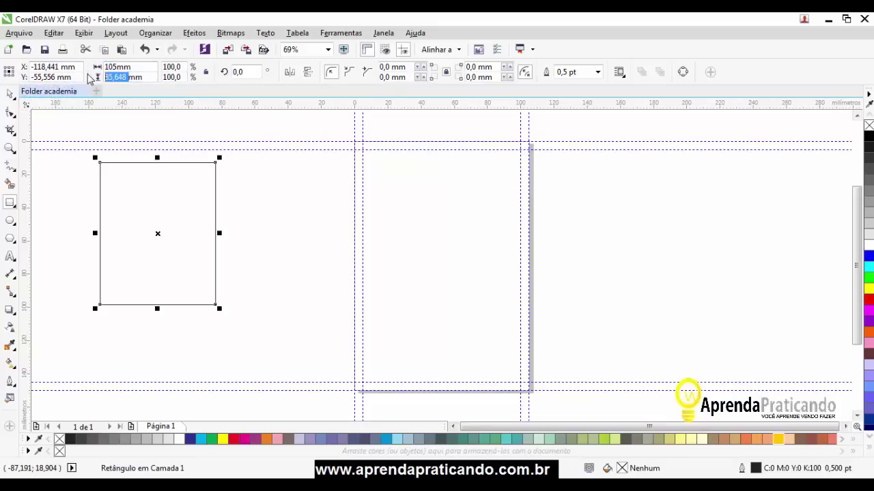
text(150)
key(Return)
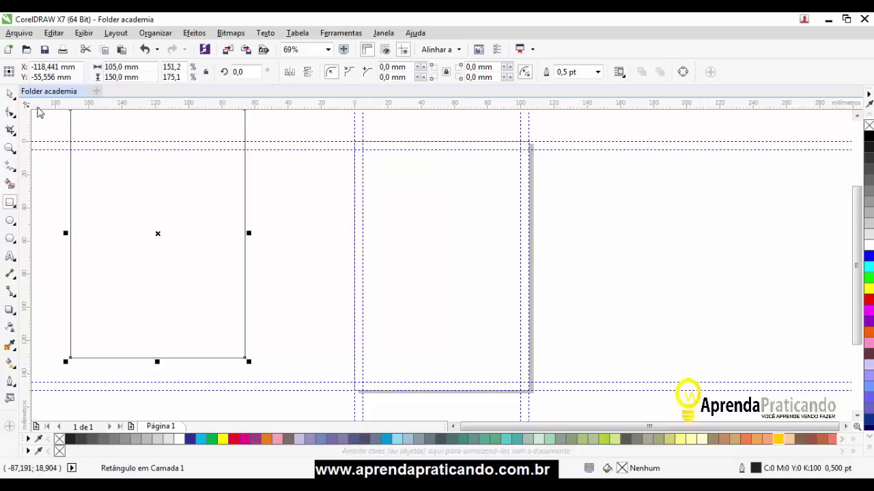
drag(158, 233, 197, 252)
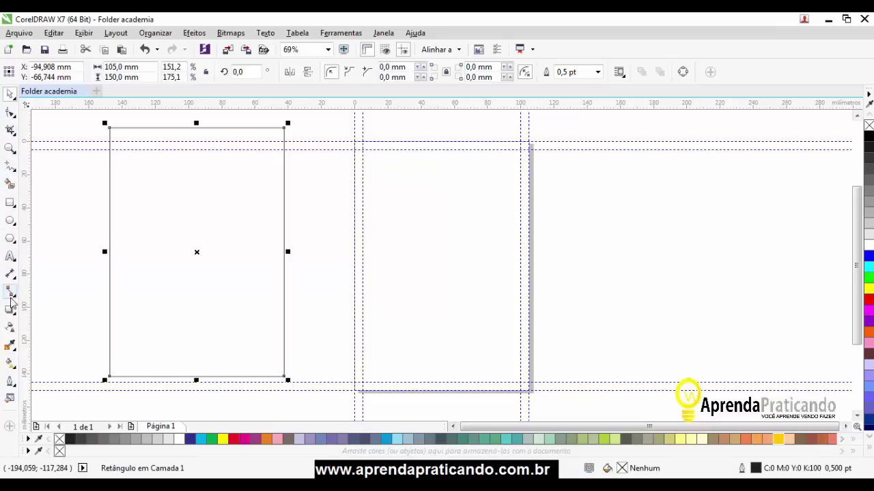
Apply a linear gradient fill to the rectangle, with its start node near the lower-left corner coloured dark blue.
click(10, 365)
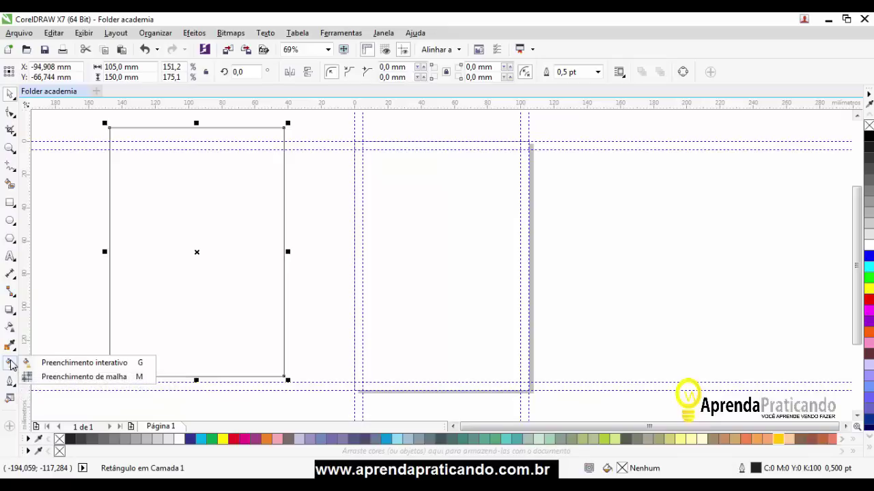
click(26, 364)
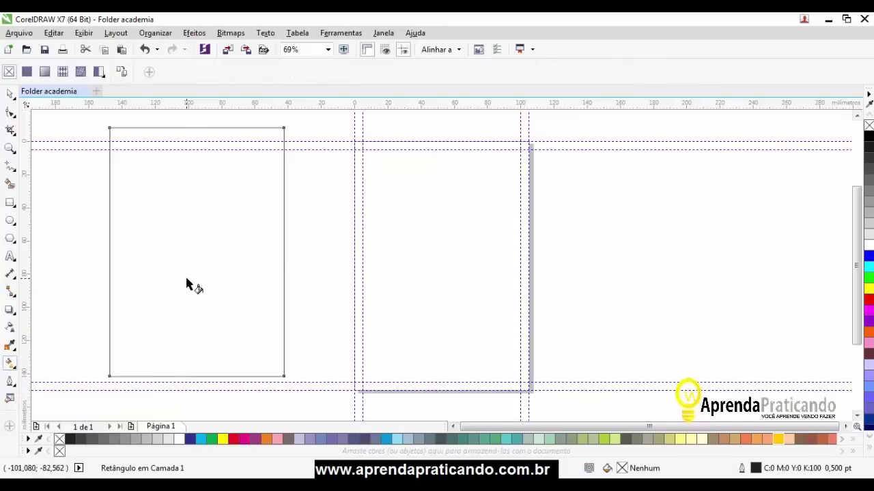
click(45, 73)
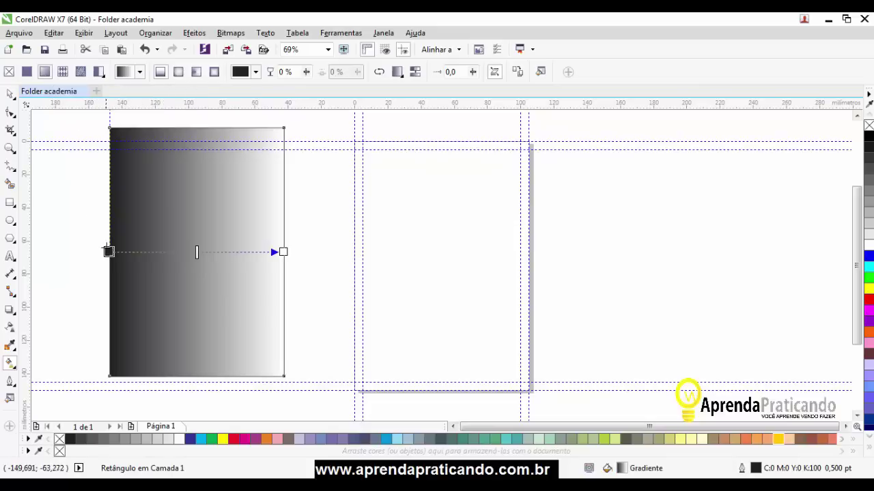
drag(108, 252, 137, 332)
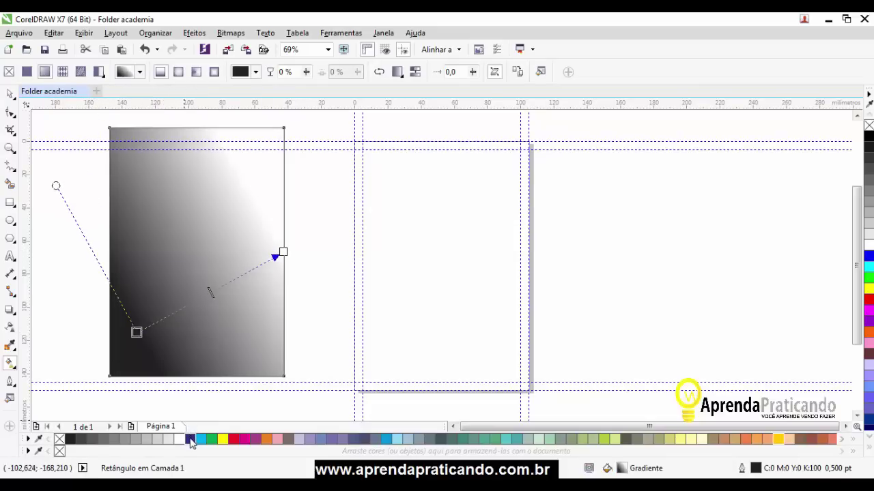
click(190, 440)
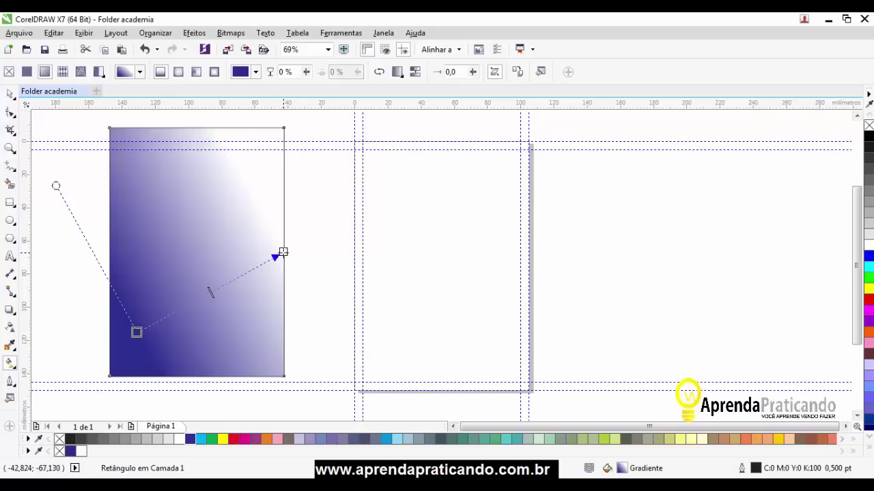
Colour the gradient's end node light blue and move it inward so the blend runs diagonally toward the rectangle's upper-right corner.
drag(283, 251, 267, 243)
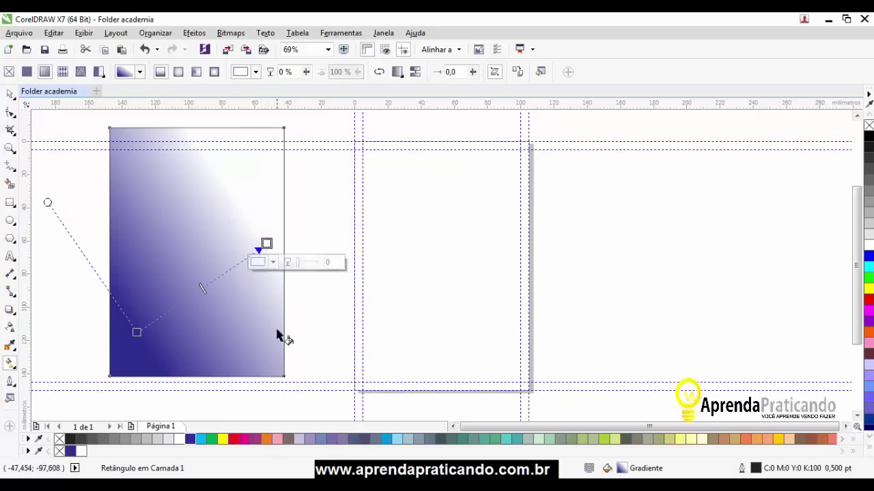
click(387, 440)
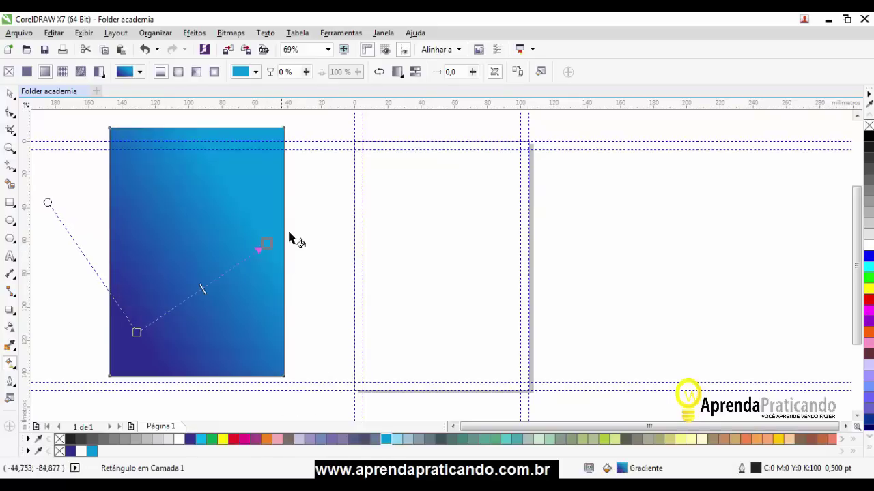
drag(267, 244, 241, 223)
mouse_move(245, 225)
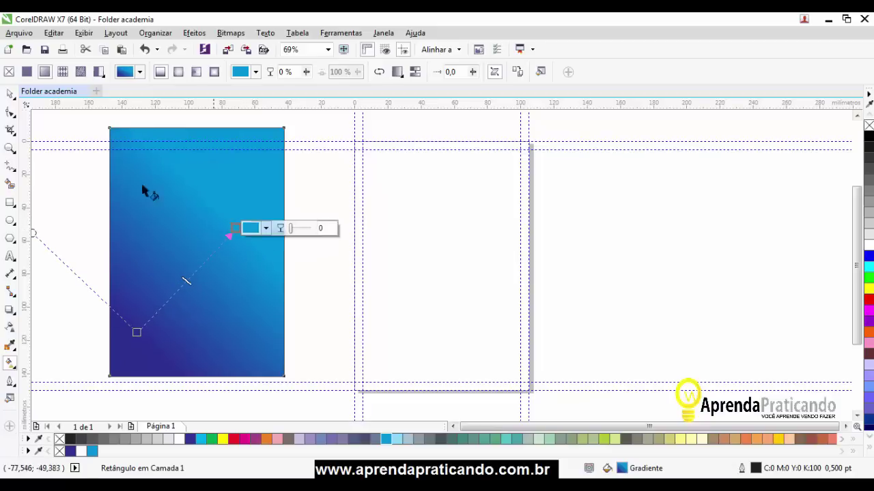
Center the blue gradient rectangle on the page and deselect it.
key(space)
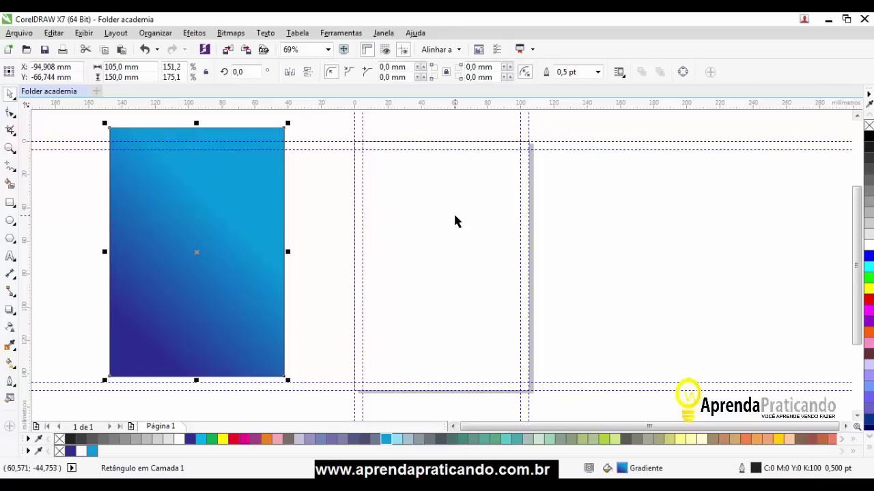
key(p)
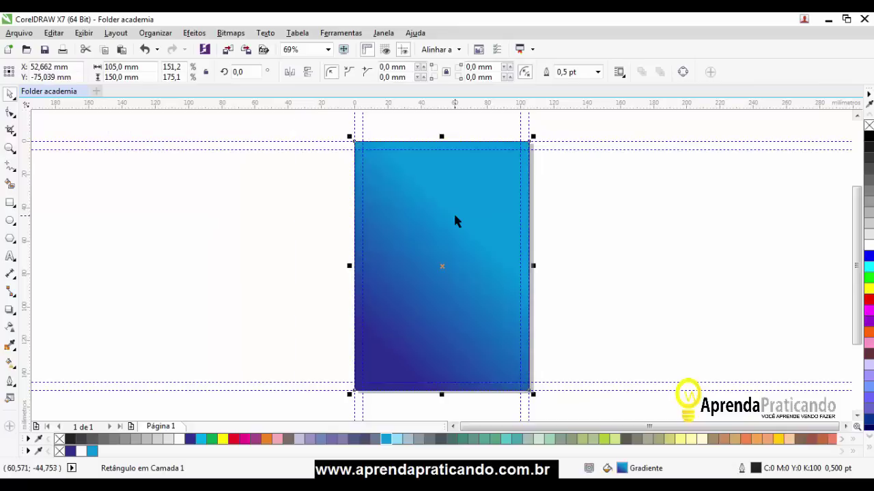
click(602, 209)
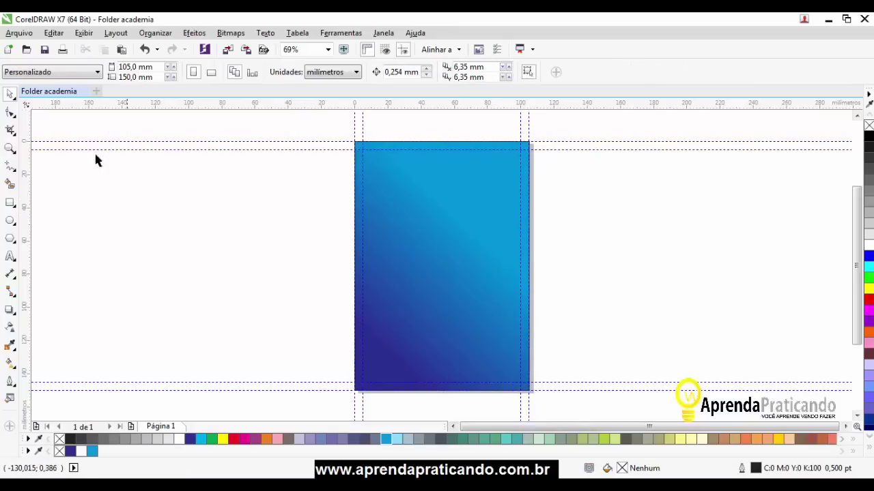
Draw a rectangle about 124 × 55 mm across the top of the page, overhanging its top and side edges.
click(10, 202)
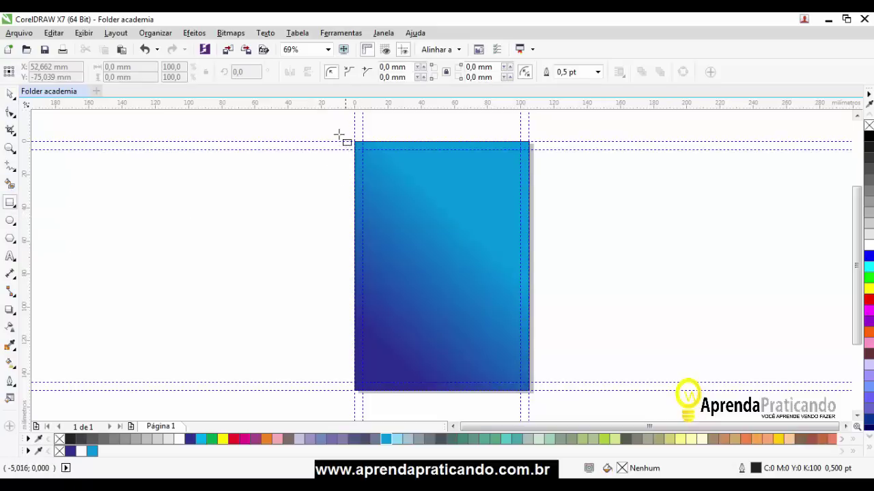
drag(338, 131, 544, 222)
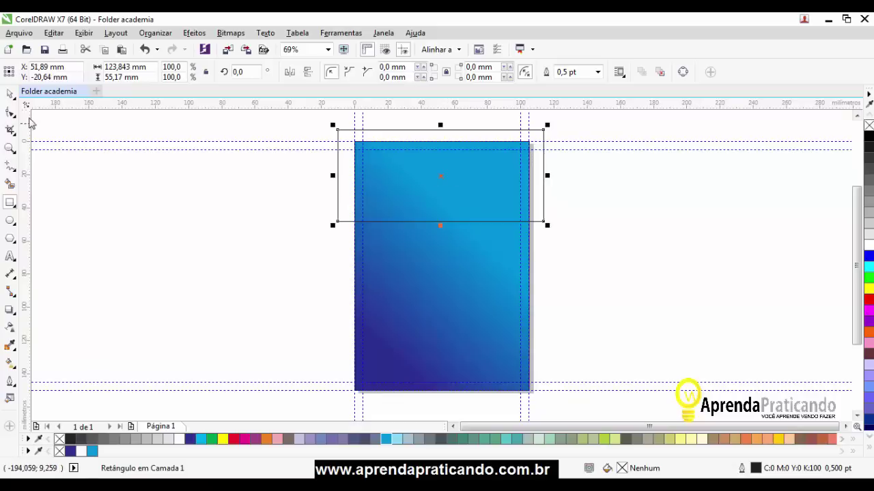
click(11, 94)
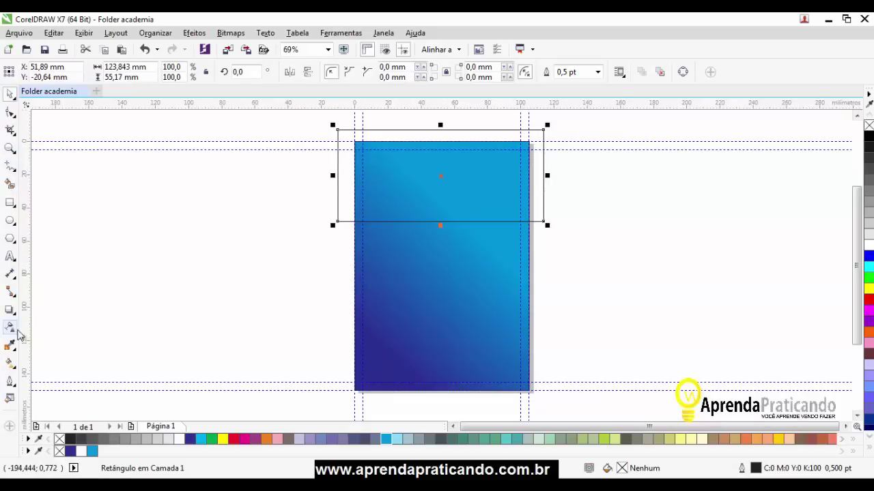
Apply an elliptical gradient fill to the top rectangle and shift its centre node toward the lower left.
click(10, 364)
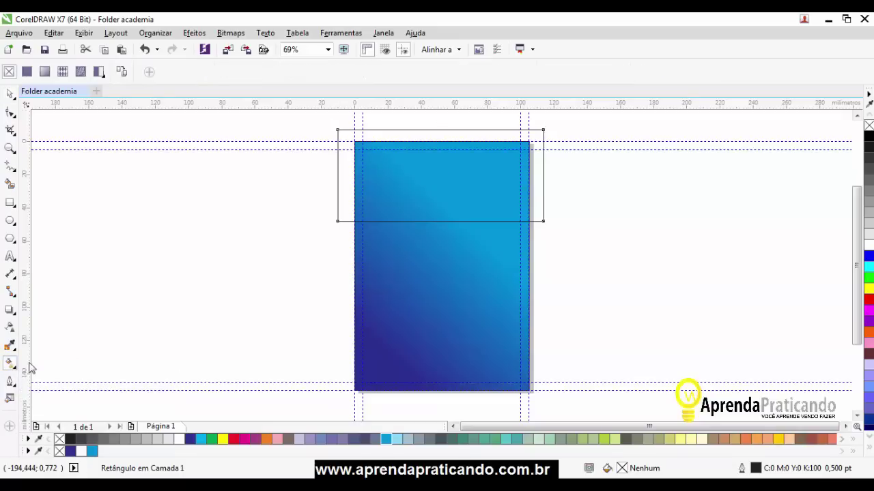
click(45, 74)
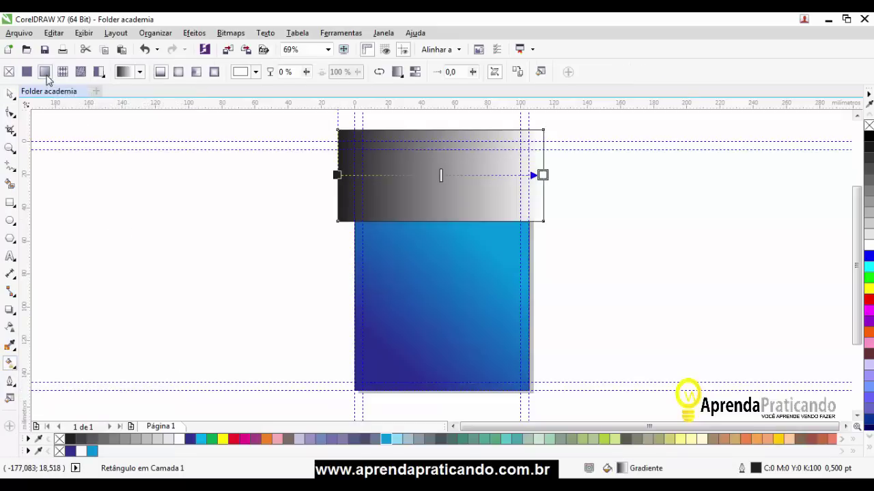
click(178, 71)
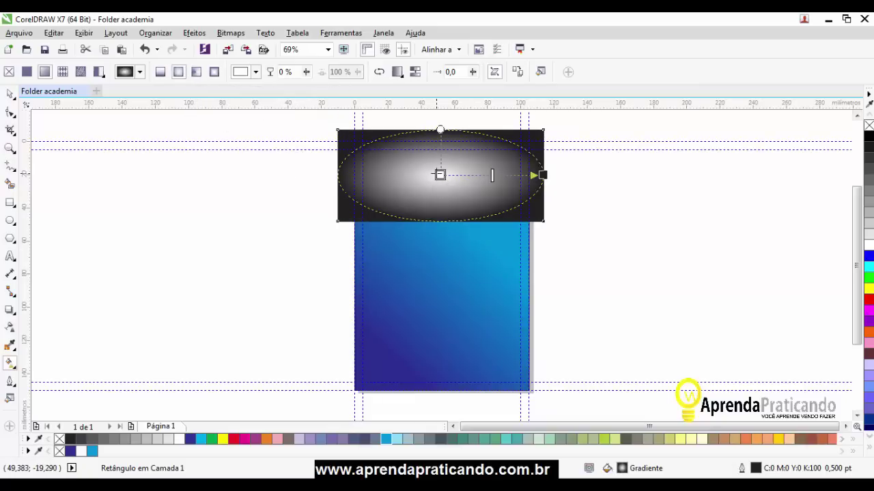
drag(429, 175, 403, 189)
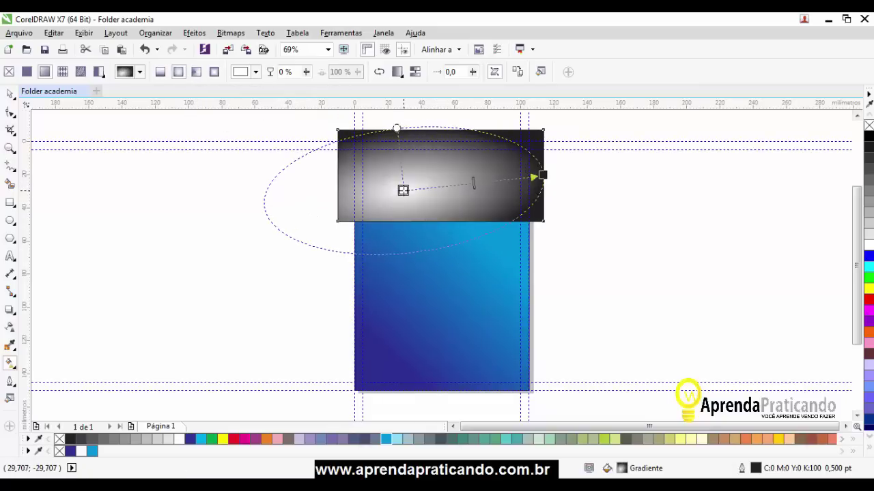
Set the elliptical gradient's outer node to dark red, C19 M100 Y100 K18.
click(542, 175)
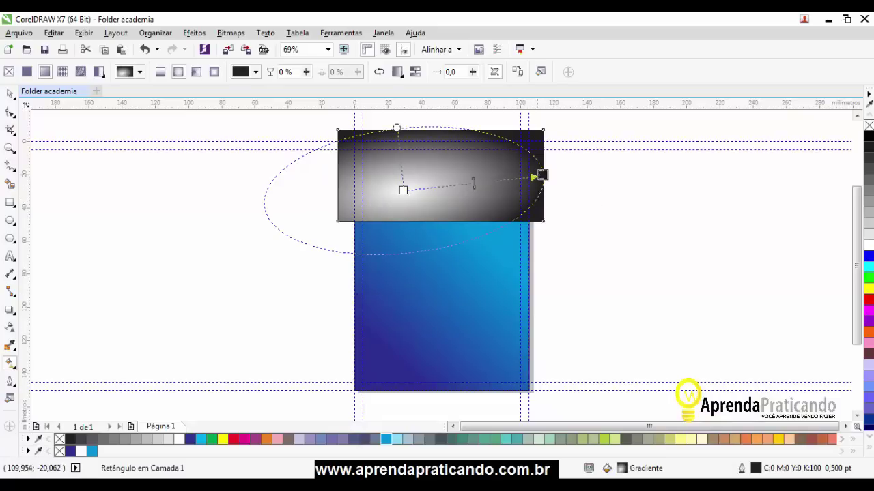
mouse_move(540, 176)
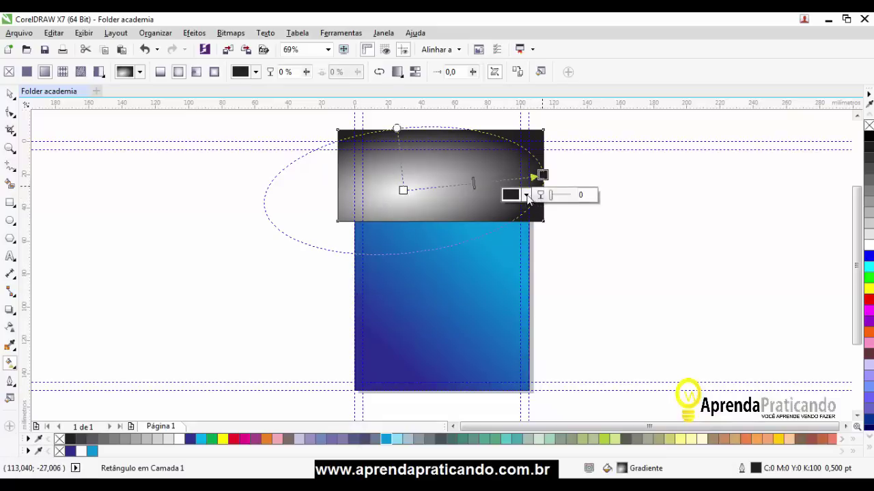
click(526, 196)
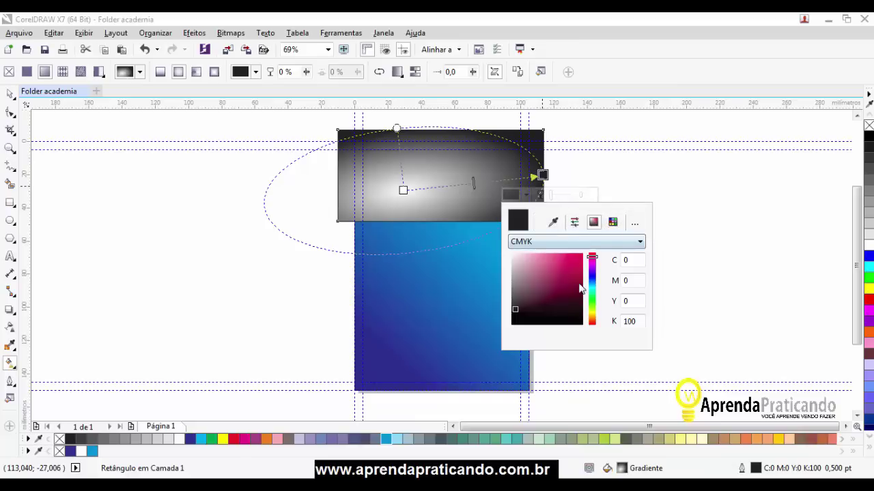
drag(594, 258, 595, 251)
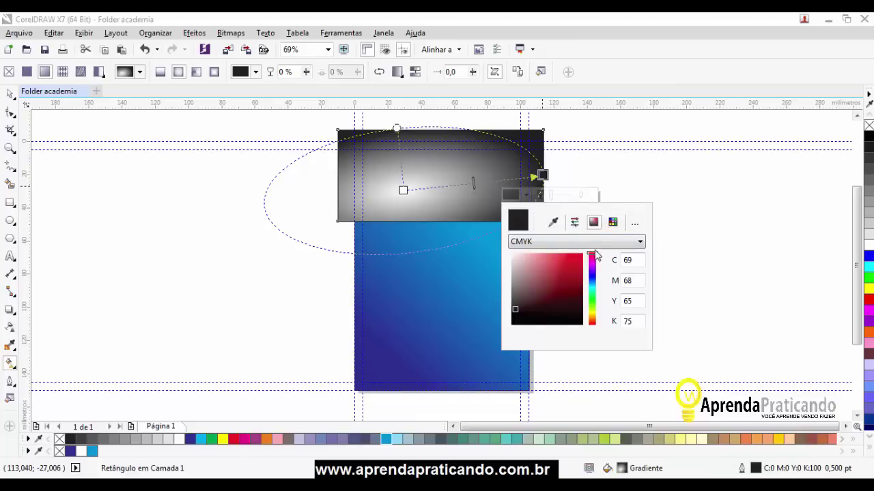
click(575, 275)
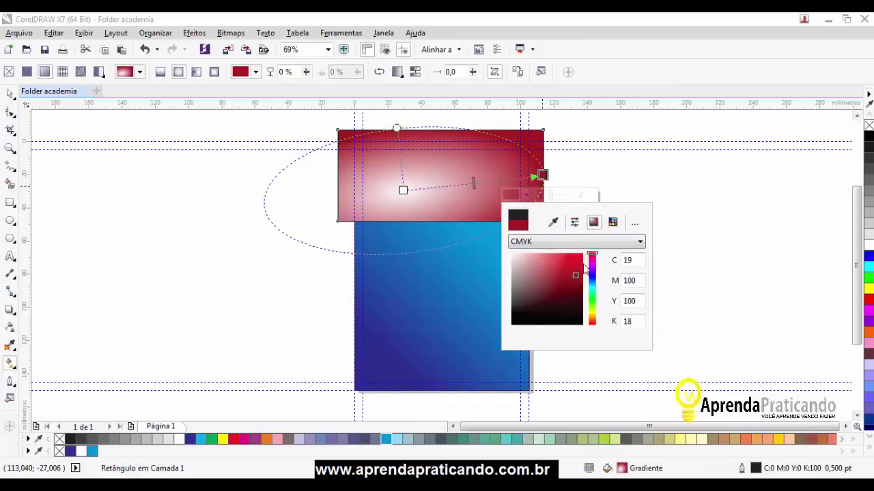
Set the elliptical gradient's centre node to light red, C0 M84 Y67 K0, and deselect the rectangle.
click(403, 191)
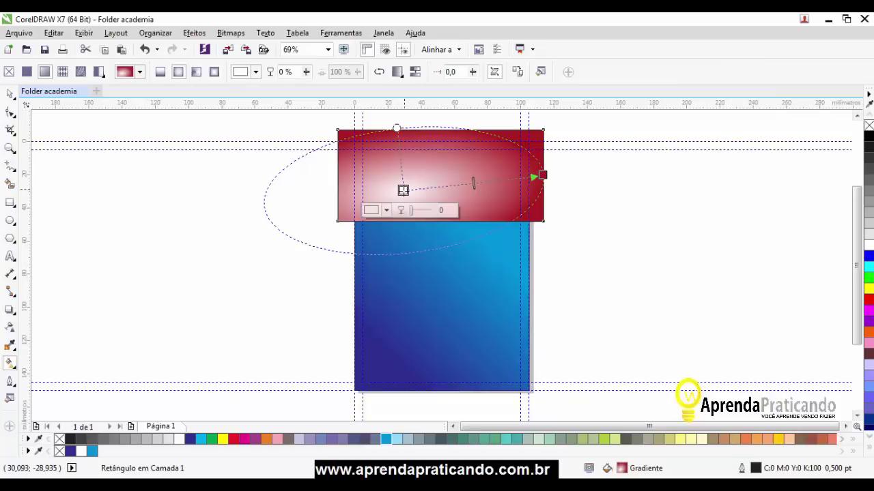
click(386, 211)
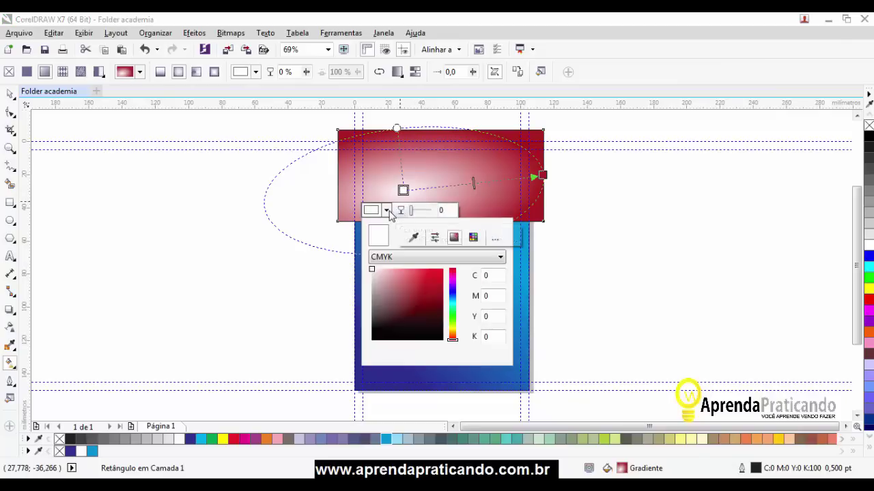
click(417, 272)
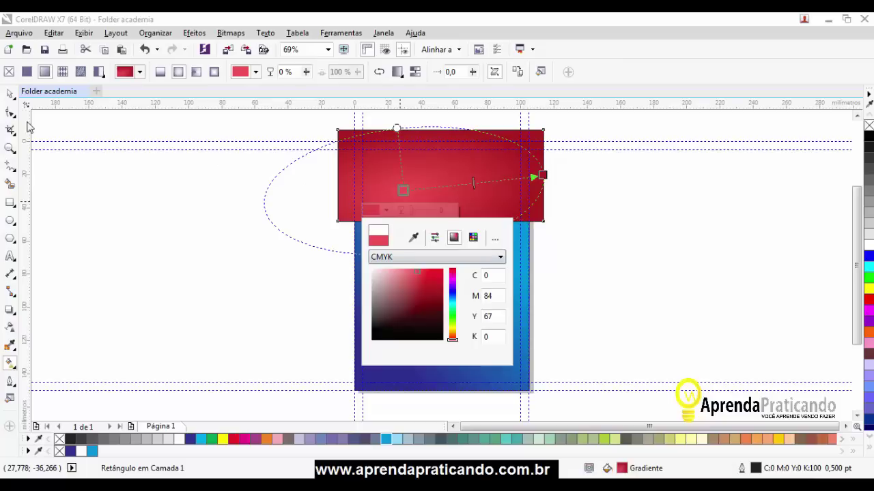
key(Escape)
click(225, 232)
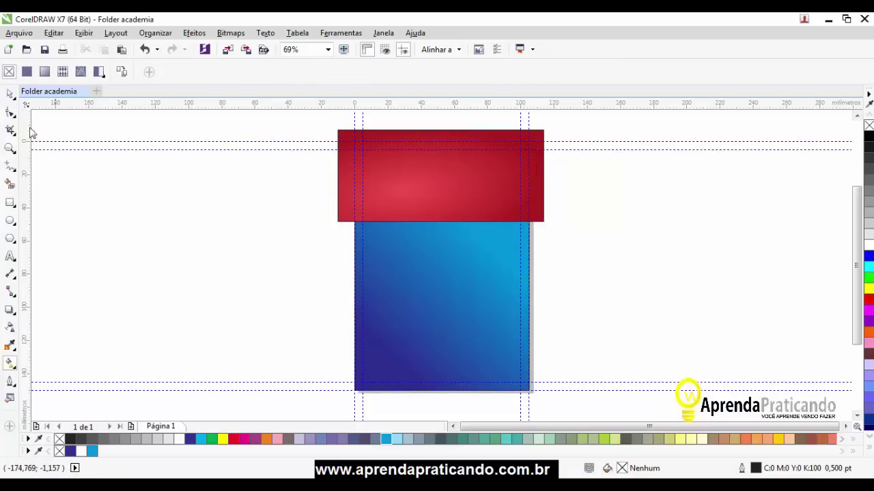
Convert the red gradient rectangle to curves.
click(10, 93)
click(403, 202)
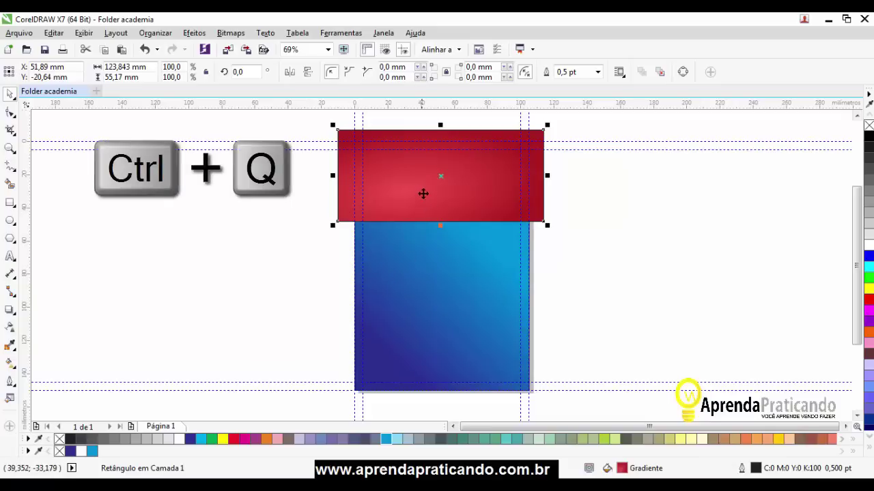
key(ctrl+q)
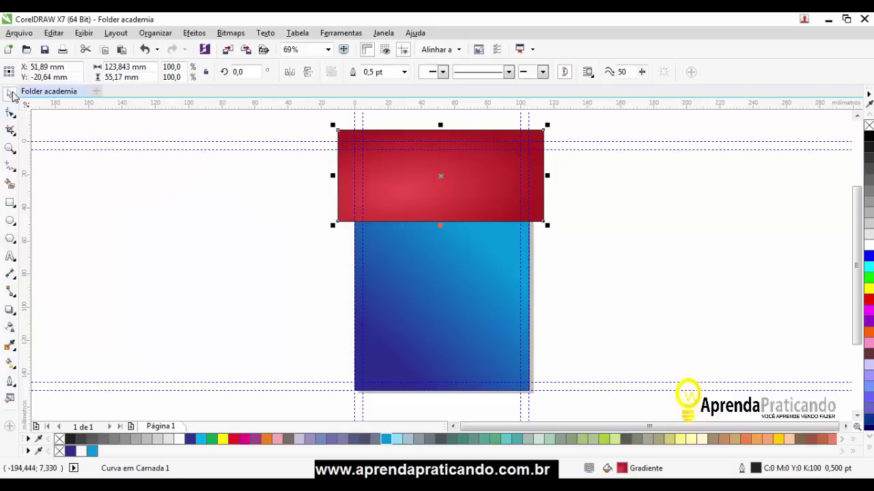
Bend the red shape's bottom edge into a wave that rises on its right half, and move the shape off the page to the left.
click(10, 114)
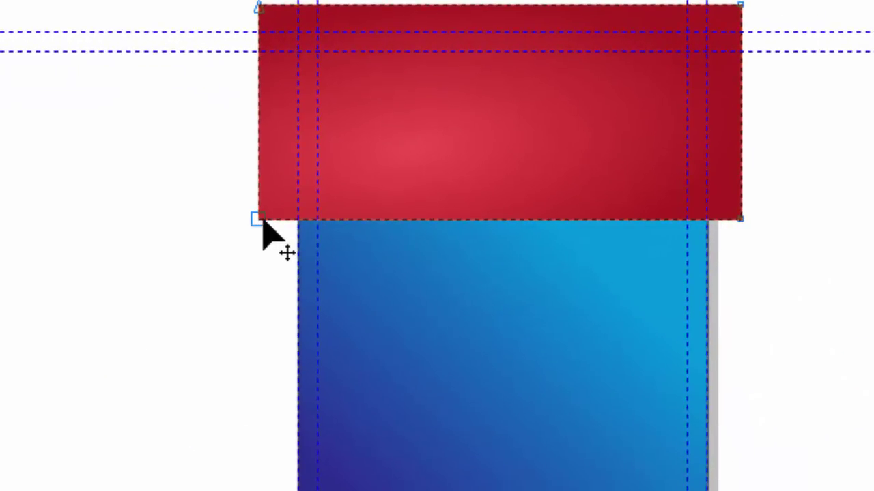
click(257, 220)
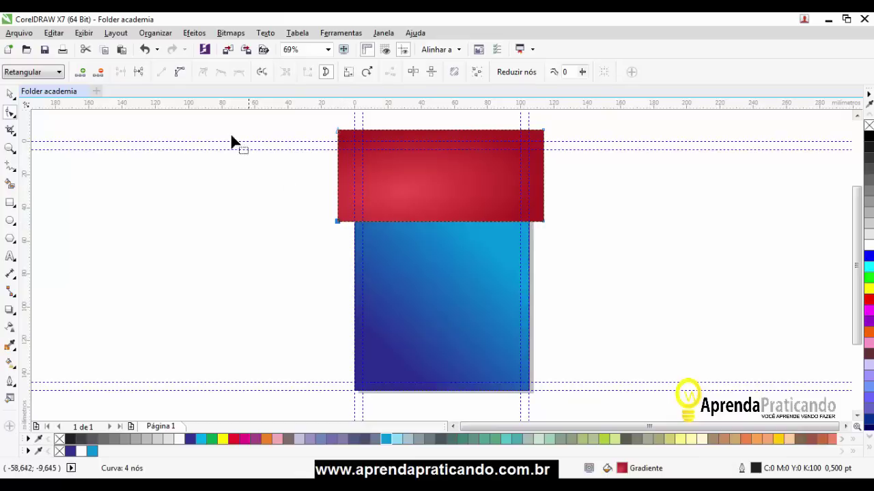
click(178, 74)
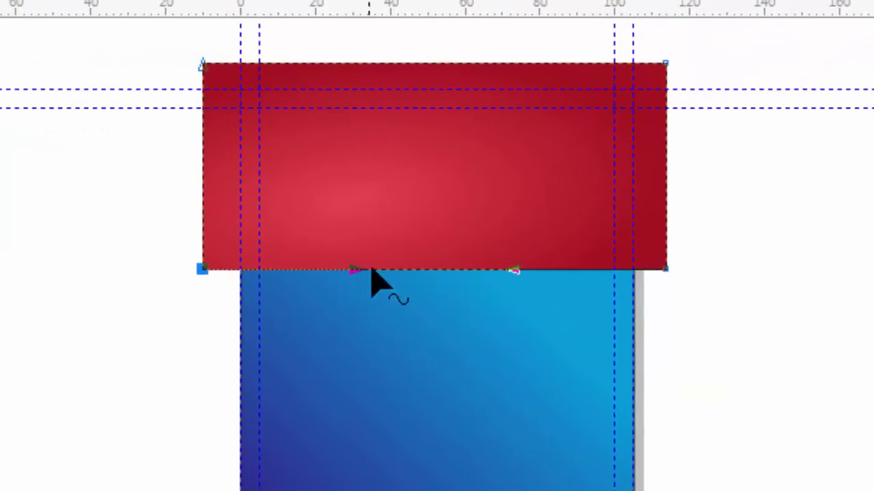
click(514, 271)
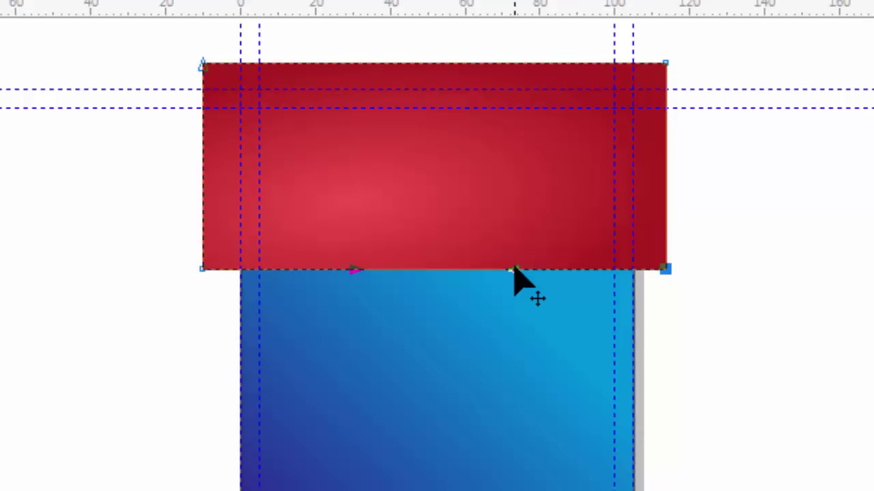
drag(514, 271, 488, 195)
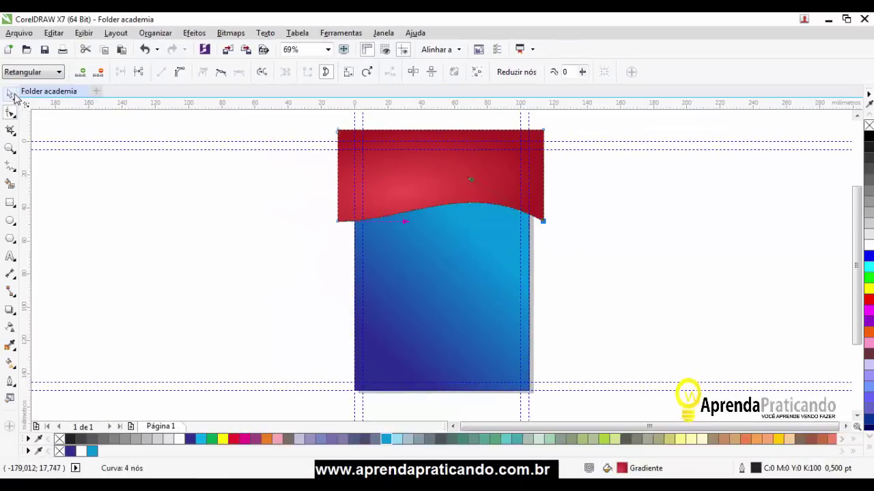
click(11, 94)
drag(440, 180, 203, 183)
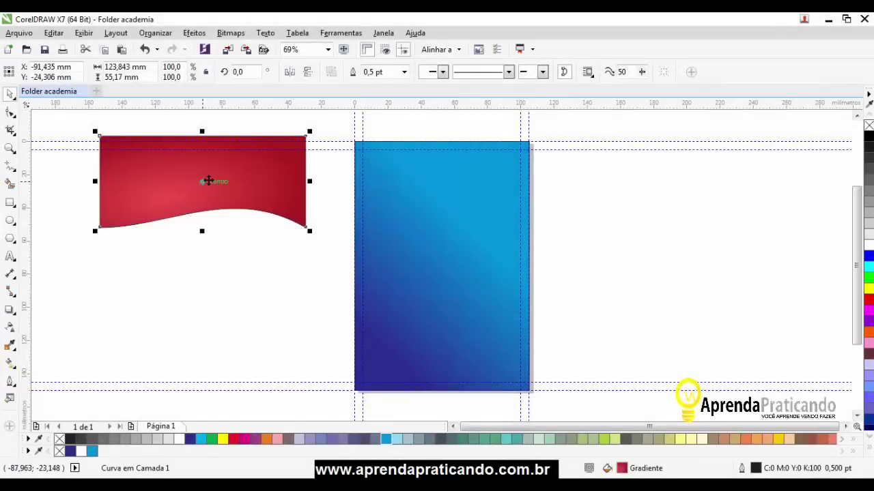
PowerClip the red wave shape inside the blue rectangle and move it over the page's top edge within the container.
drag(229, 190, 442, 188)
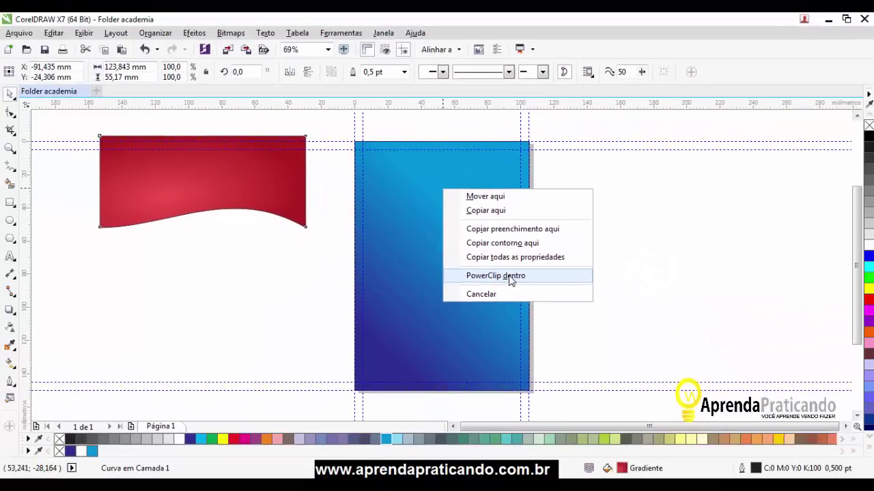
click(519, 279)
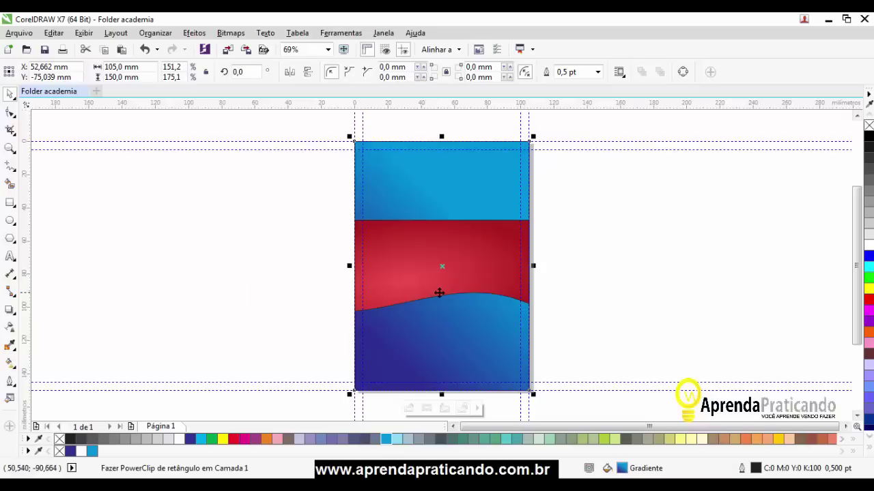
ctrl+click(440, 293)
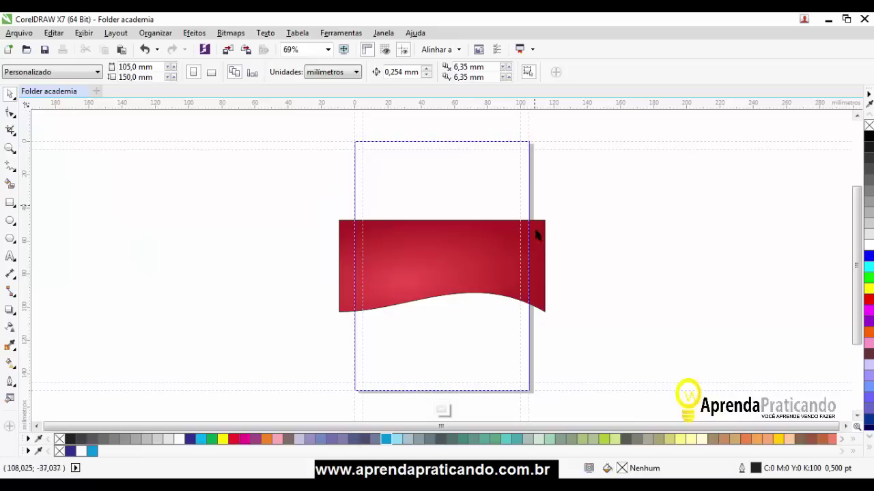
click(442, 257)
drag(446, 266, 444, 183)
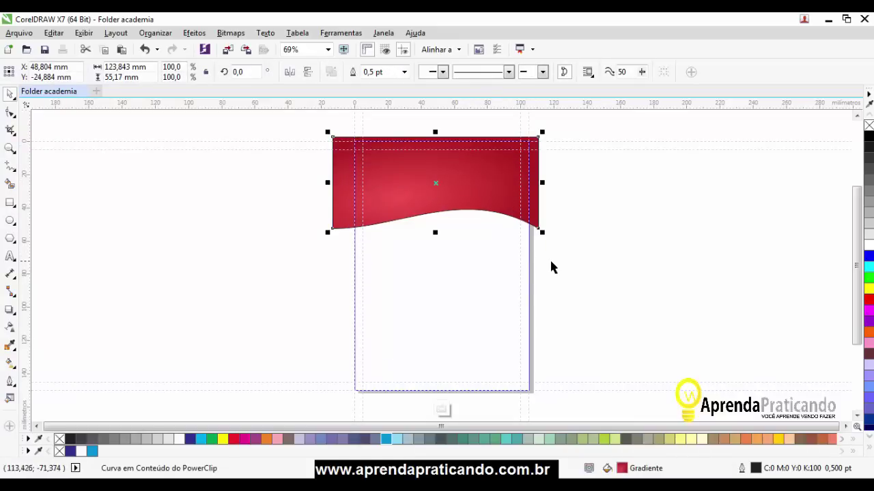
click(442, 409)
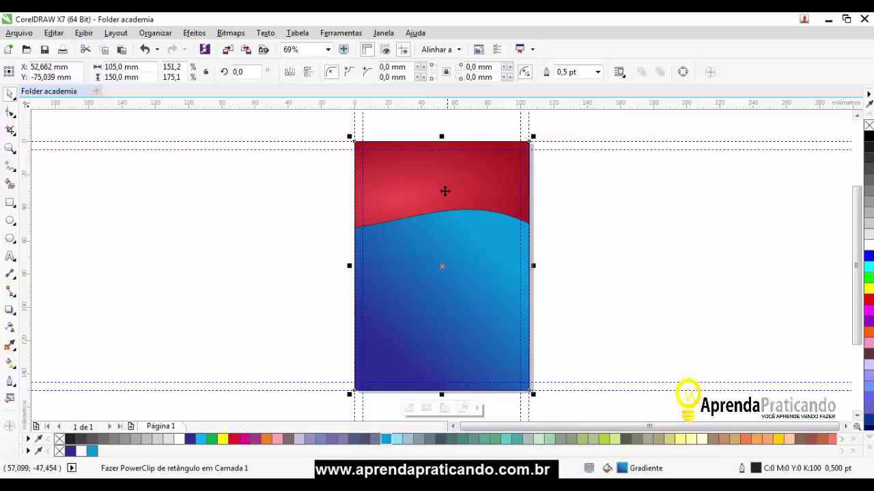
click(584, 238)
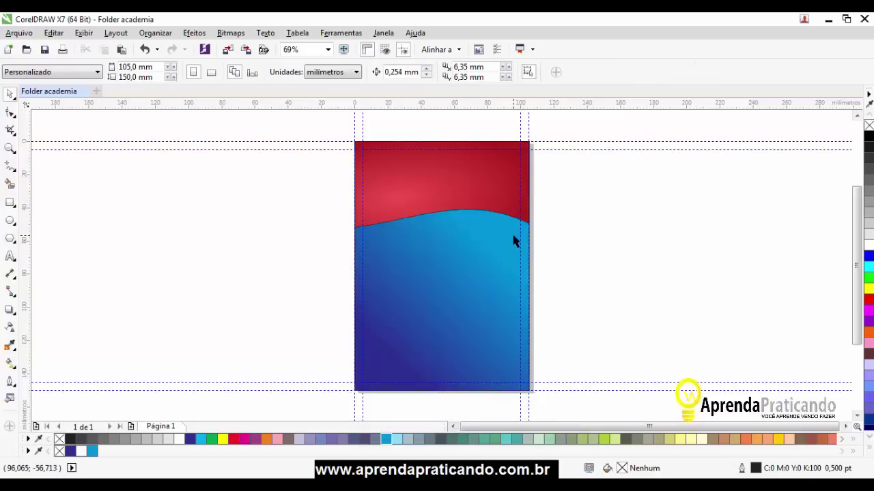
Undo the red shape's repositioning and its PowerClip placement.
key(ctrl+z)
key(ctrl+z)
key(ctrl+z)
key(ctrl+z)
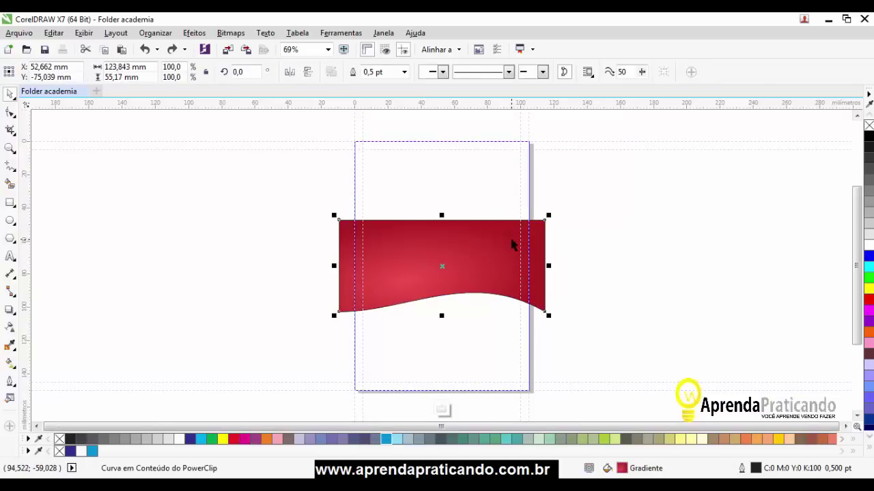
click(285, 277)
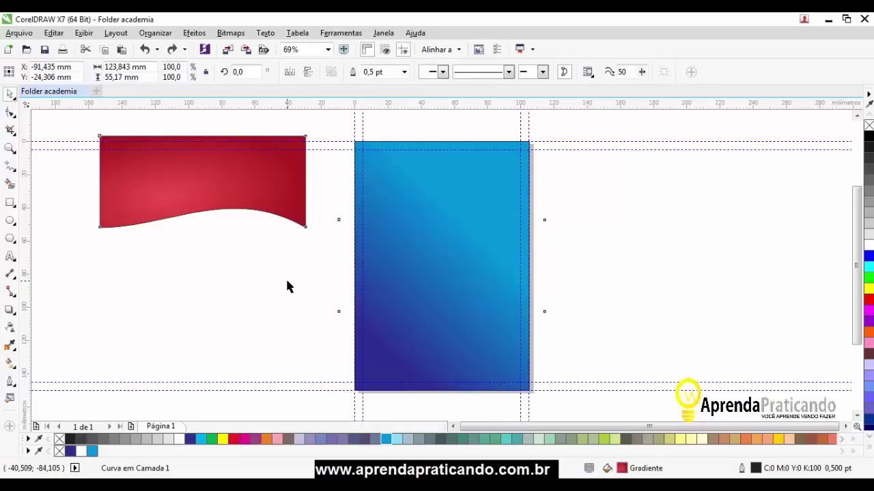
Place the red wave shape inside the blue gradient rectangle using the PowerClip effect.
click(297, 208)
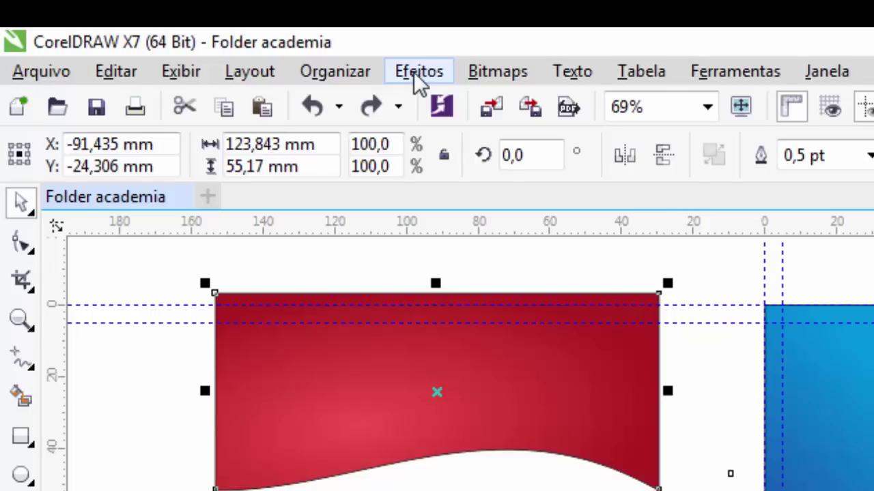
click(414, 72)
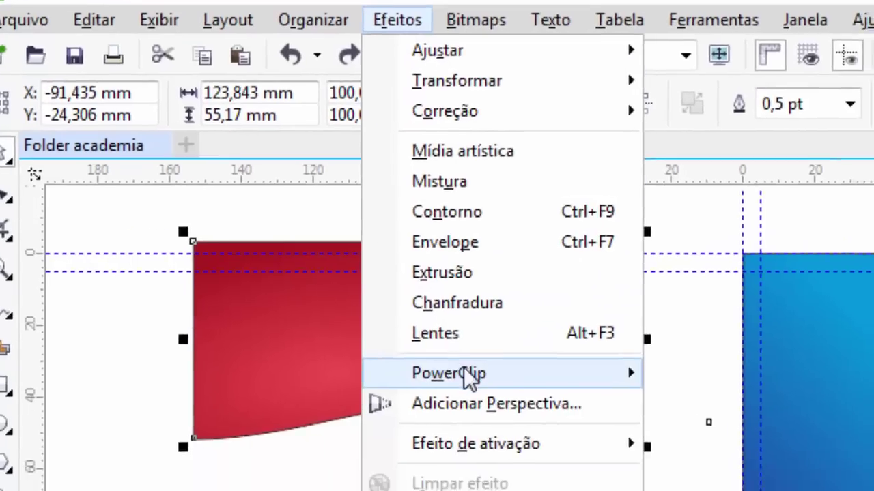
mouse_move(468, 379)
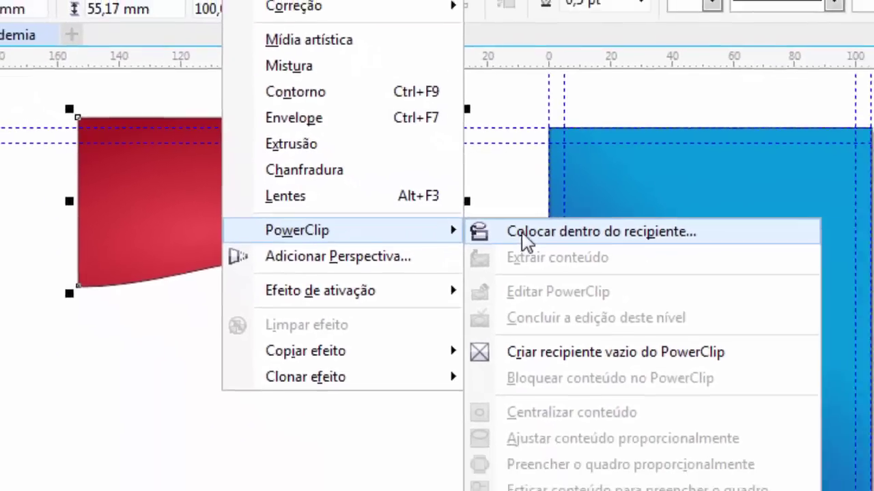
click(525, 236)
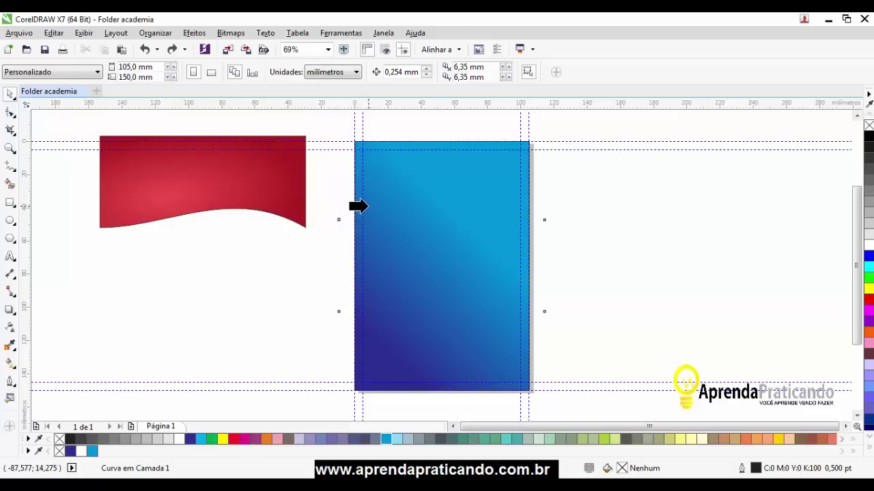
click(359, 206)
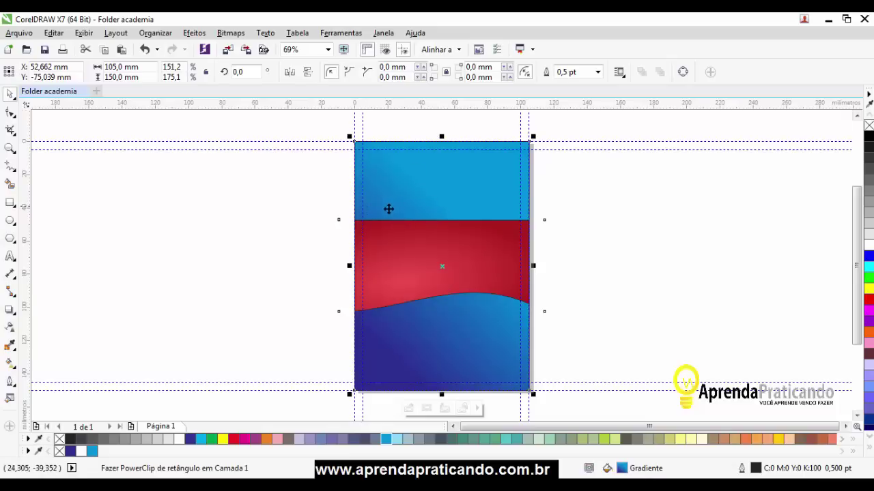
Within the PowerClip contents, move the red wave shape up over the page's top edge and remove its outline.
click(408, 409)
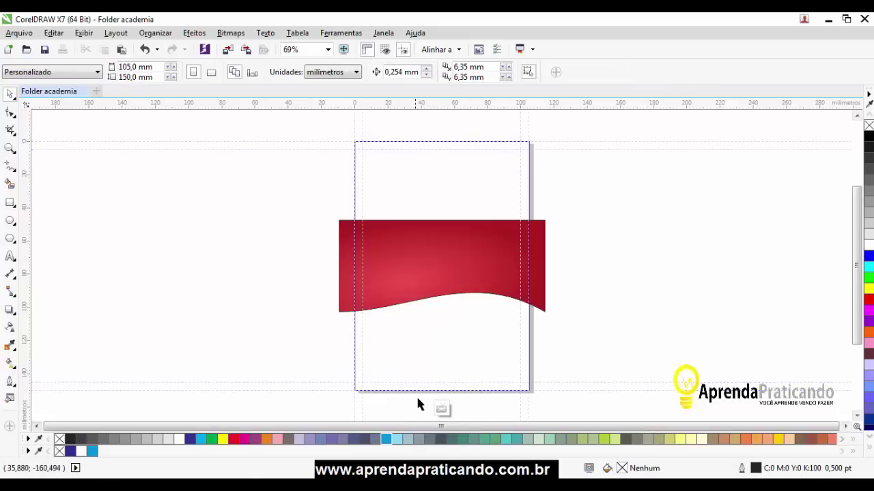
click(433, 290)
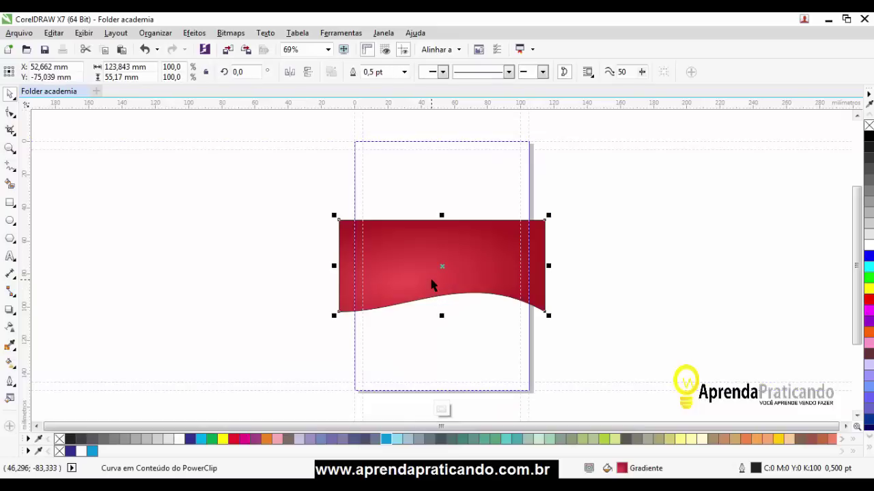
drag(430, 284, 435, 195)
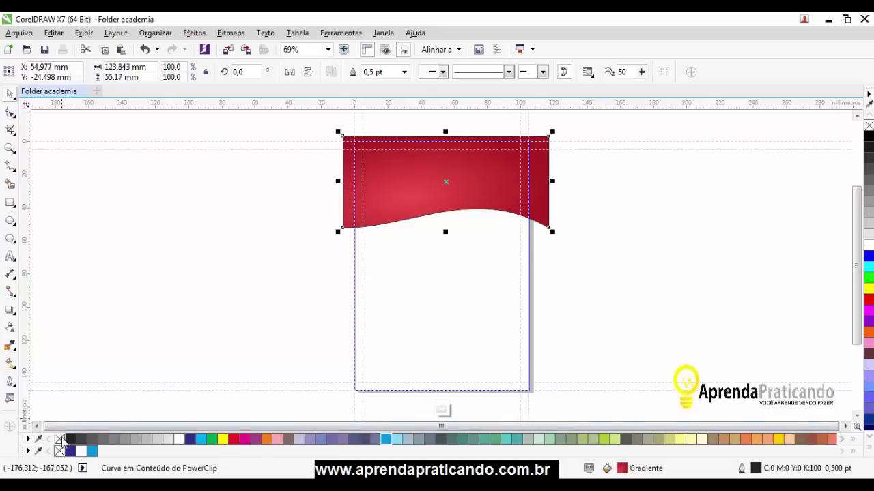
click(256, 273)
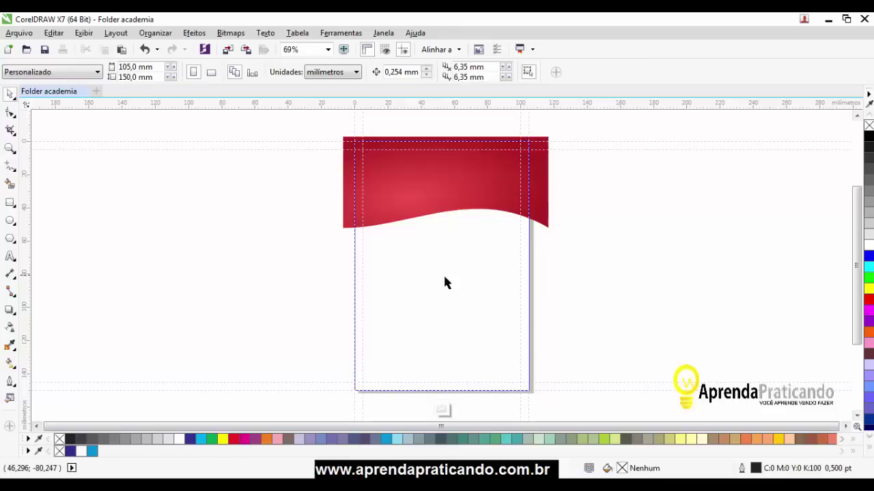
click(443, 409)
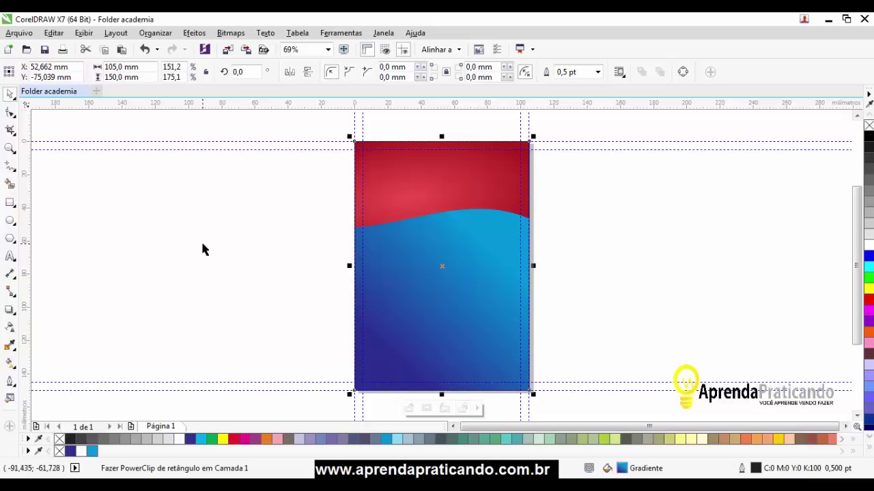
Import the modelo-png image and place it beside the page at about 77 × 122 mm.
click(19, 33)
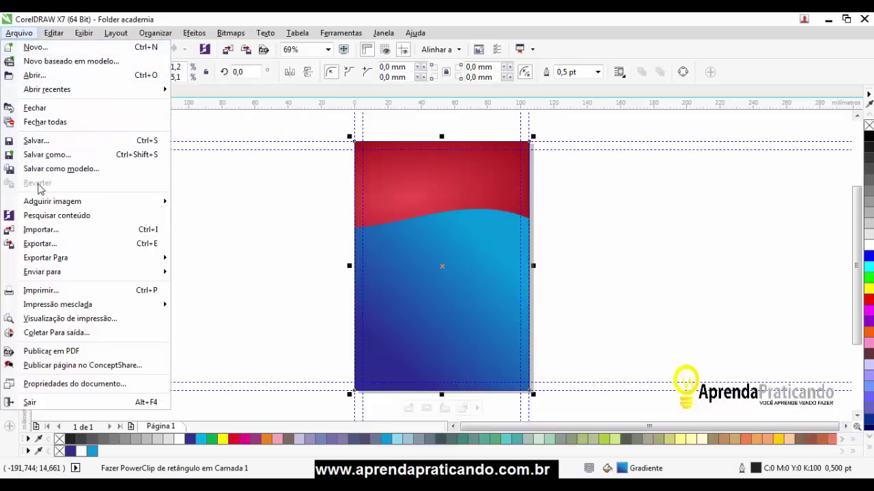
click(41, 230)
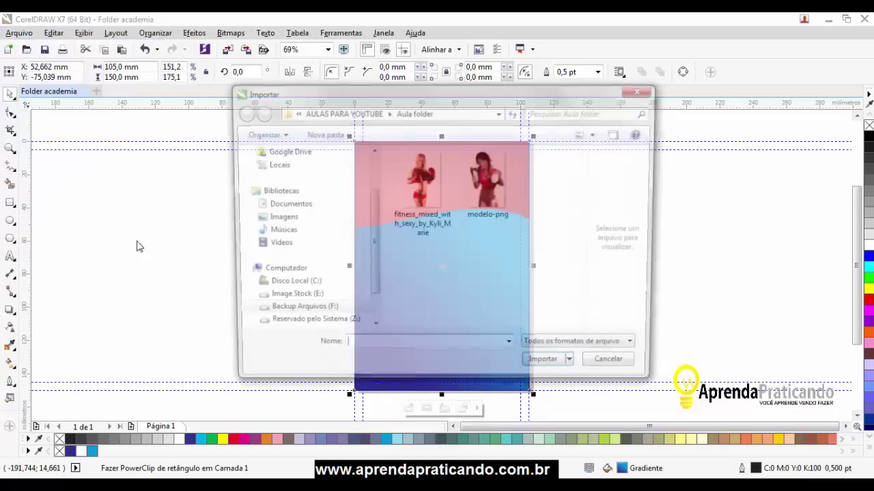
click(502, 211)
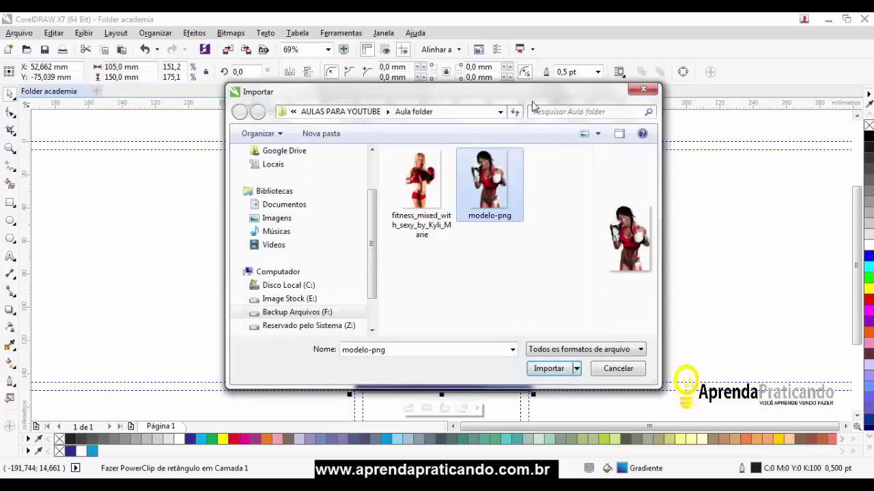
drag(472, 92, 246, 114)
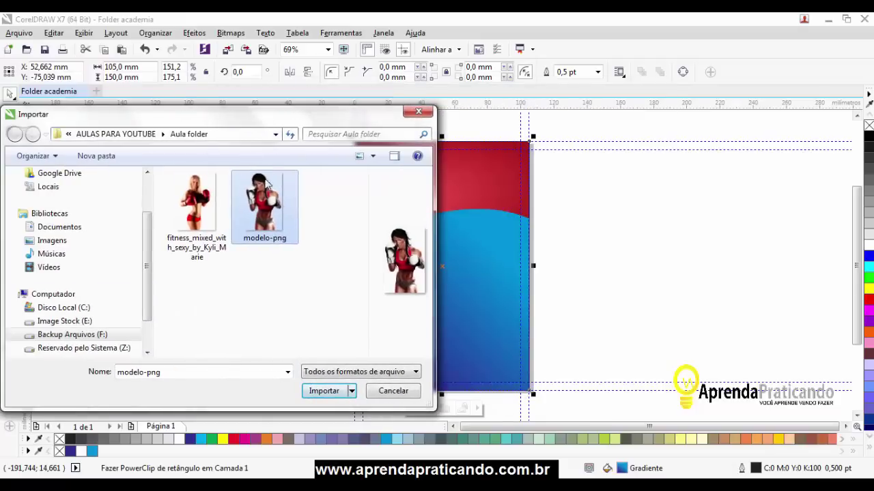
click(335, 394)
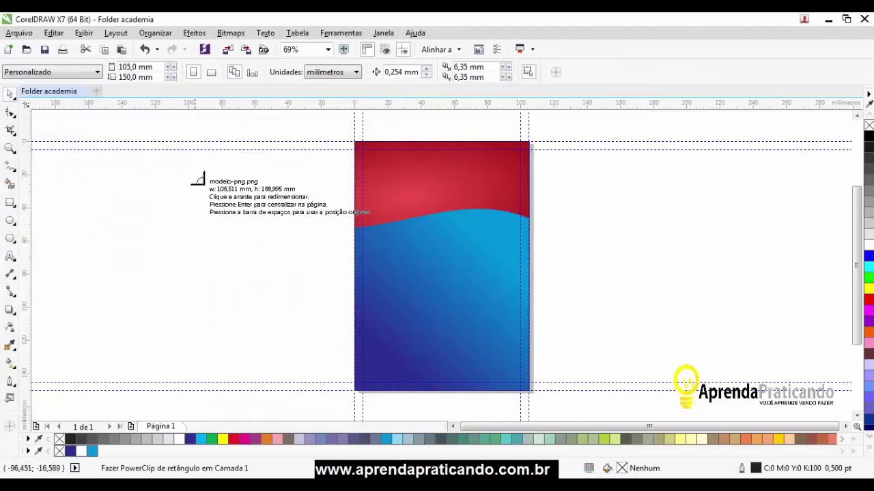
drag(195, 172, 412, 366)
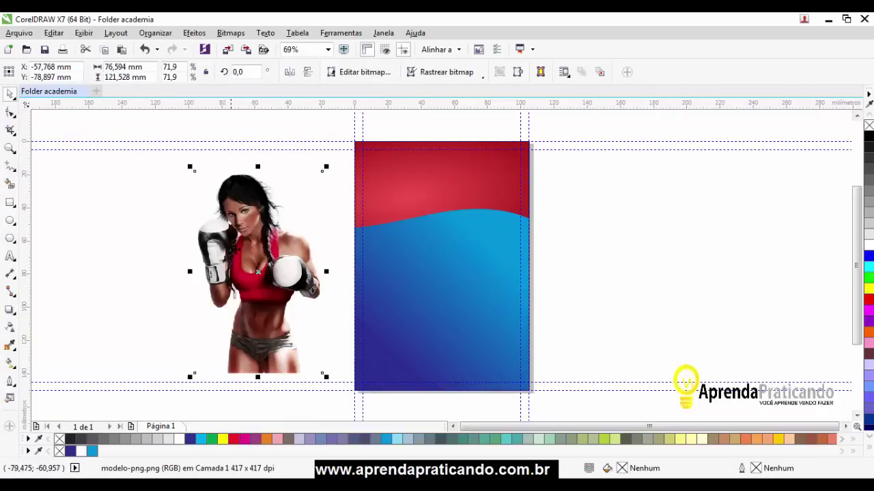
Mirror the model photo horizontally and place it on the flyer's bottom edge, enlarged to about 84 × 133 mm.
click(290, 72)
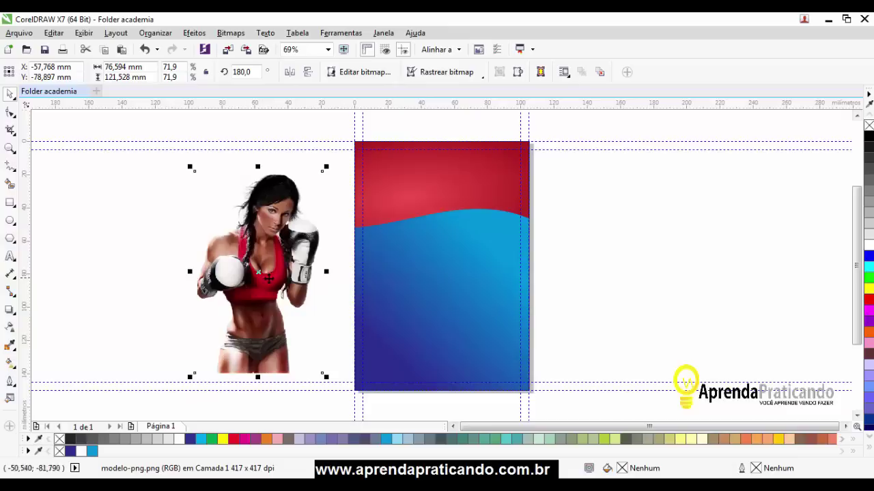
drag(275, 278, 379, 303)
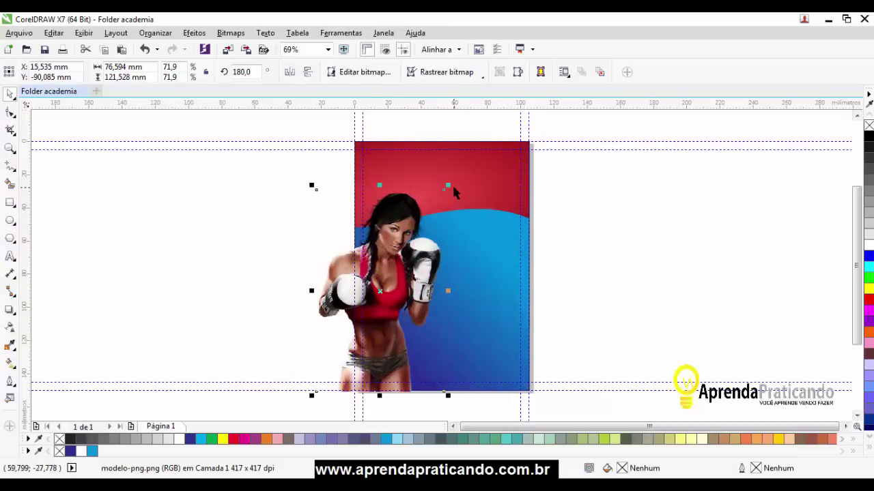
drag(447, 187, 417, 273)
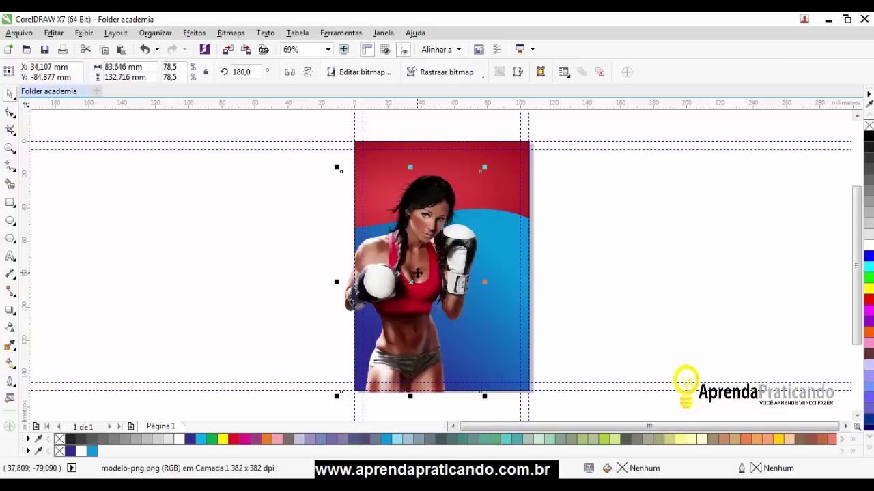
Nudge the model photo left to an X position of about 31 mm, with the elbow past the page edge.
key(Left)
key(Left)
key(Left)
key(Left)
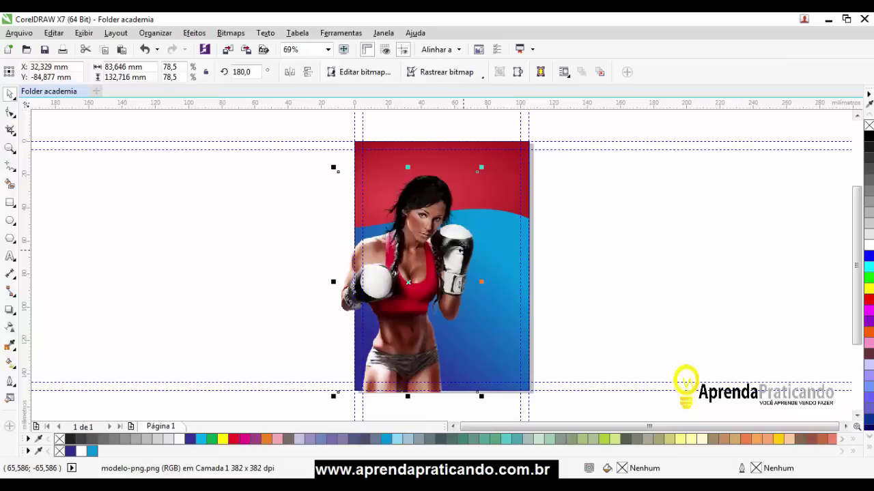
key(Left)
key(Left)
key(Left)
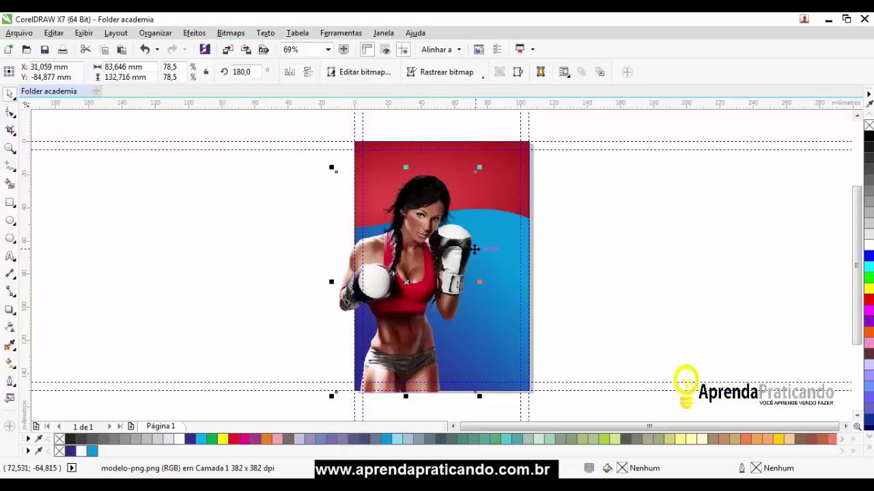
Cut the model photo, paste it into the blue rectangle's PowerClip contents in front of the red wave, and finish editing the container.
key(Delete)
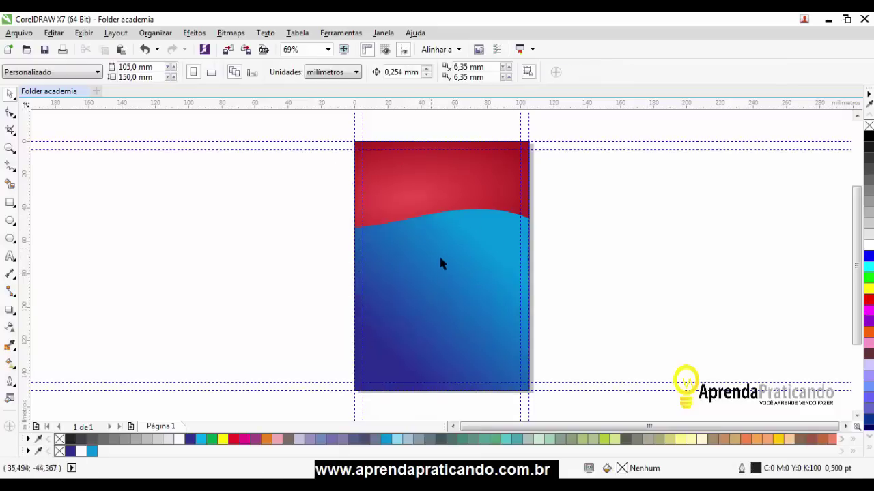
click(443, 264)
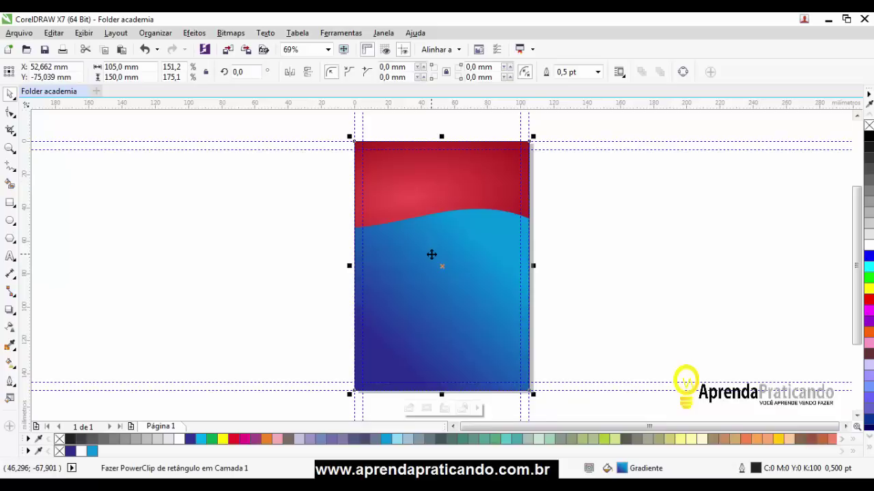
key(Delete)
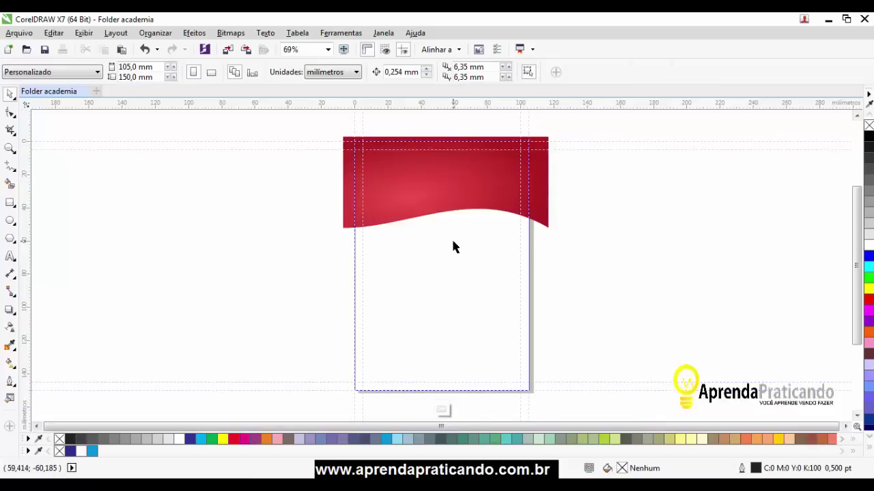
key(ctrl+v)
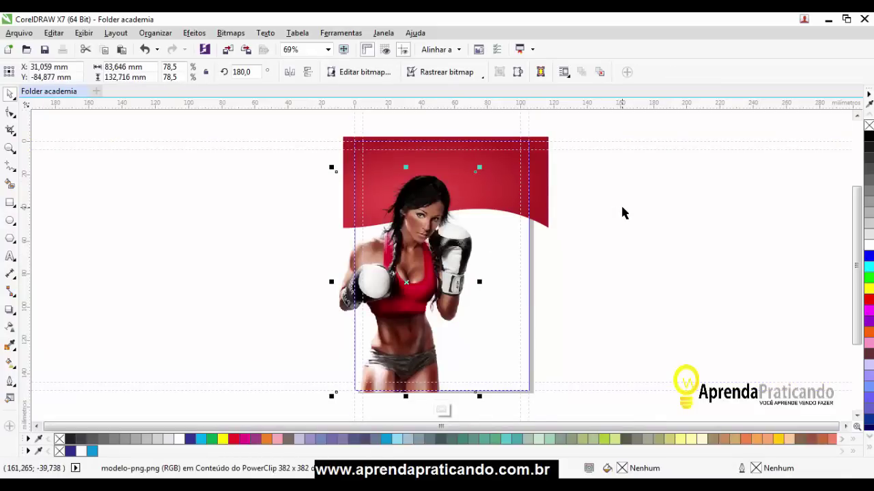
key(ctrl+z)
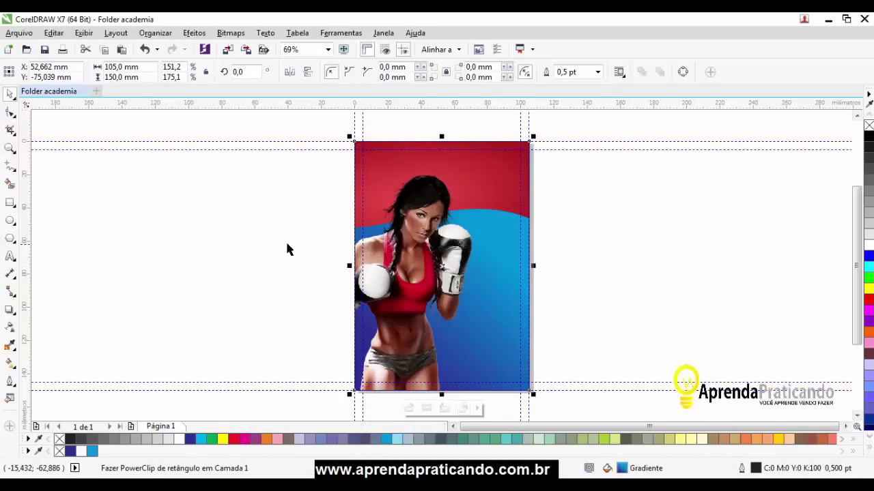
click(214, 222)
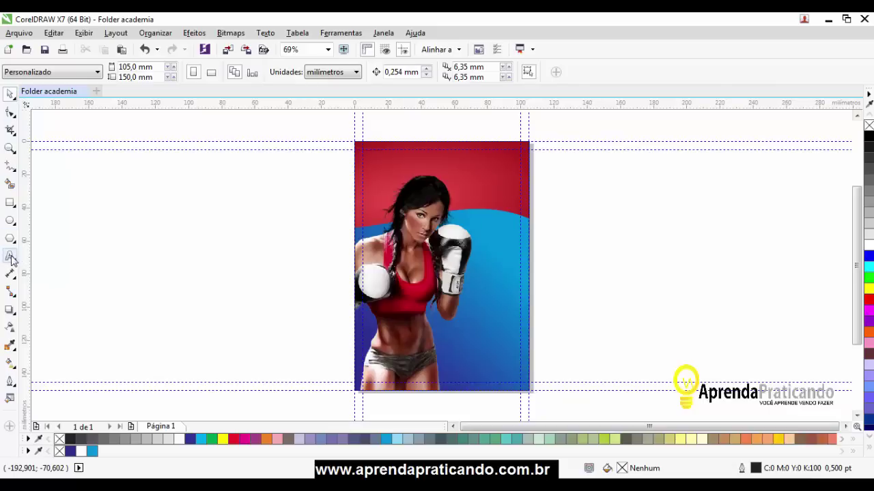
Add the artistic text "KLAUSS" beside the page and set its font to Impact.
click(10, 257)
click(112, 219)
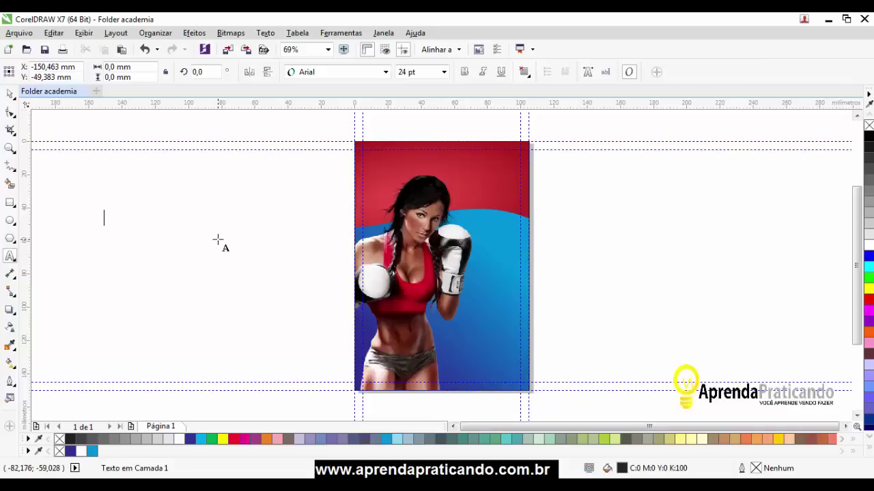
text(KLAU)
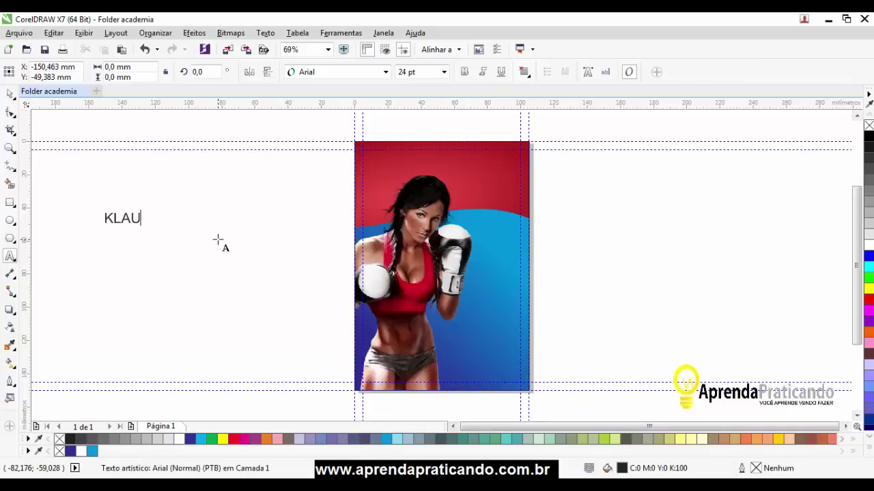
text(SS)
click(10, 94)
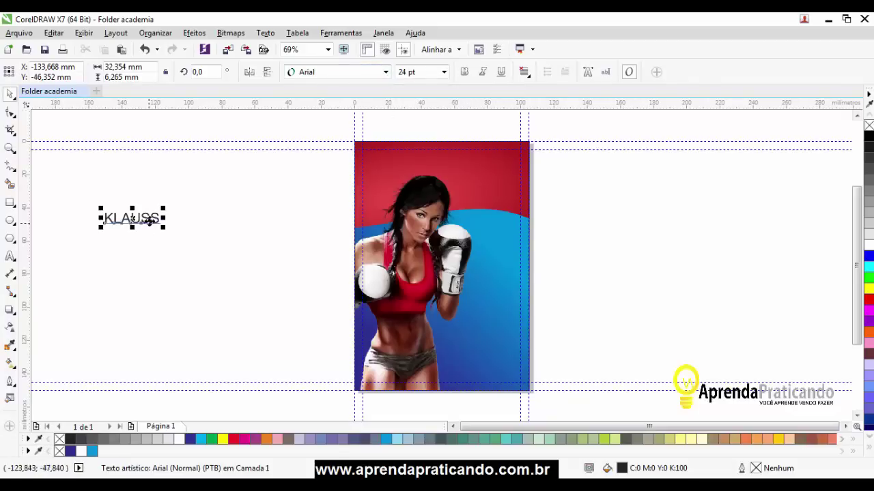
click(386, 72)
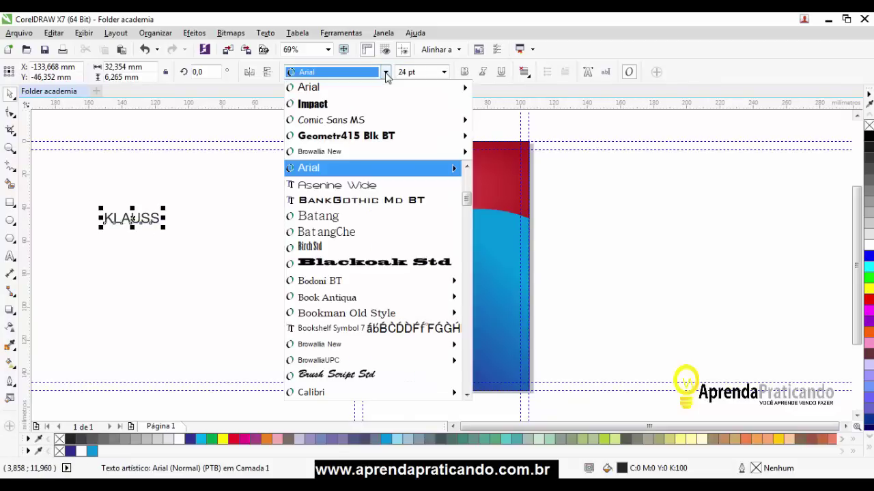
click(326, 108)
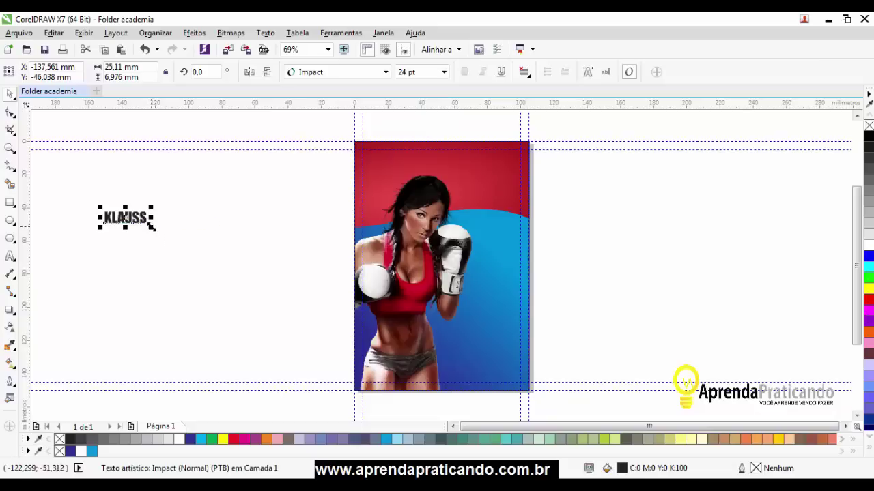
Enlarge the KLAUSS text to about 94 × 25 mm and fit it between the side margin guidelines in the red header.
drag(154, 229, 284, 287)
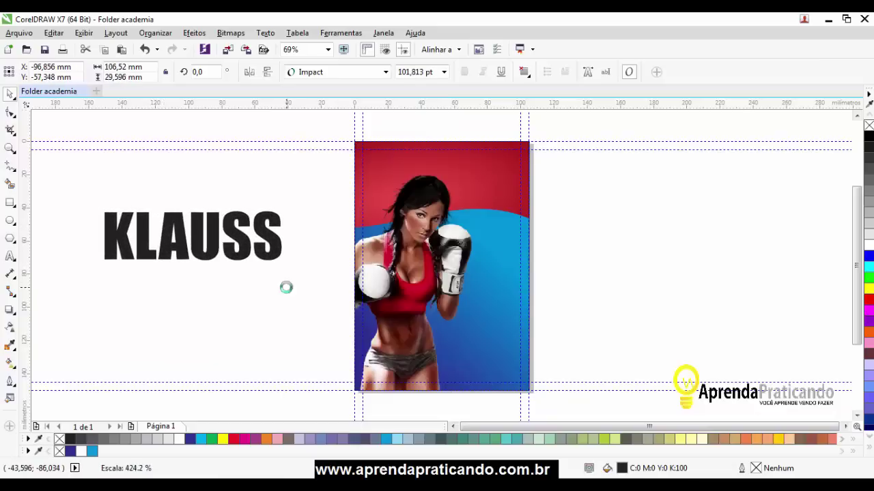
drag(205, 241, 470, 184)
drag(544, 204, 526, 199)
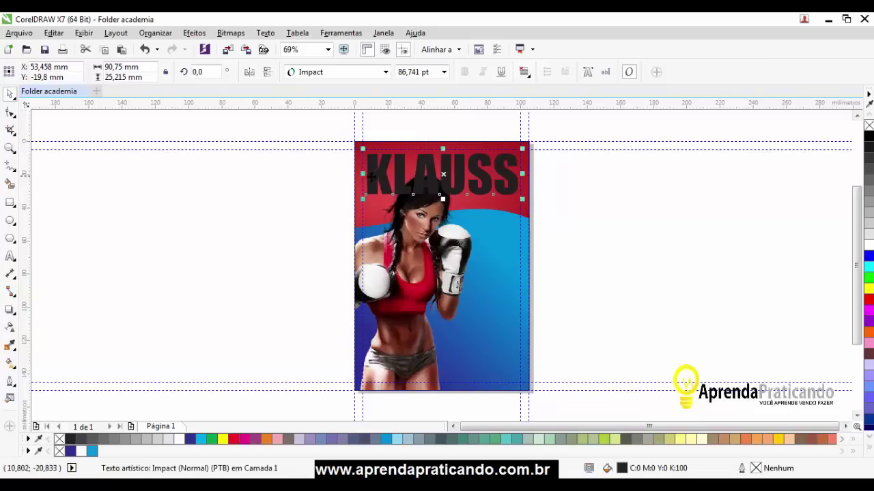
drag(362, 174, 357, 175)
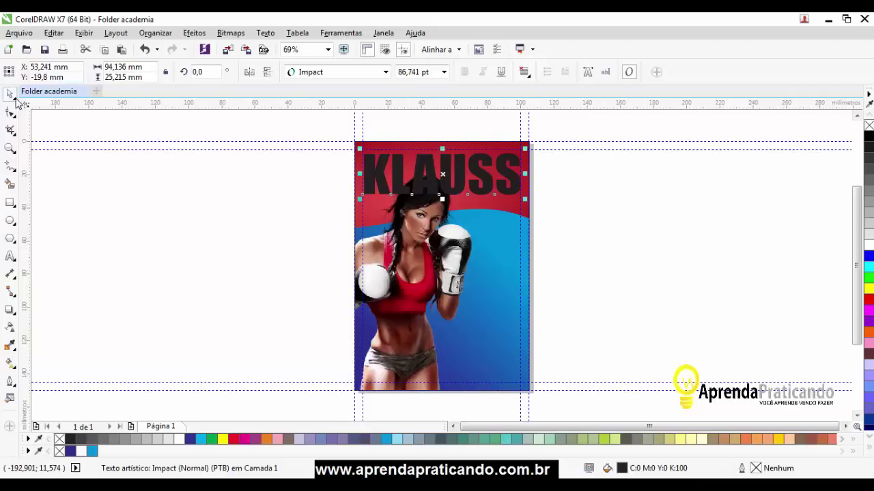
Apply a linear gradient fill to the KLAUSS text, running vertically from the top of the letters to the bottom.
click(9, 365)
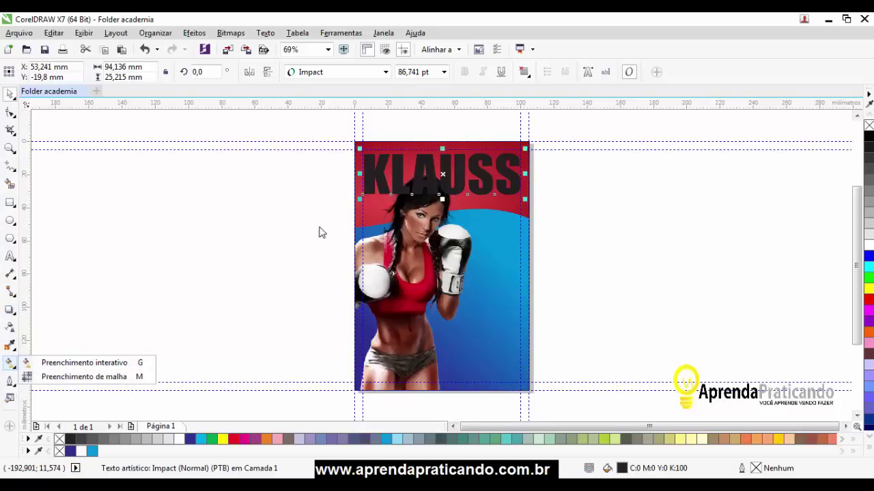
click(89, 367)
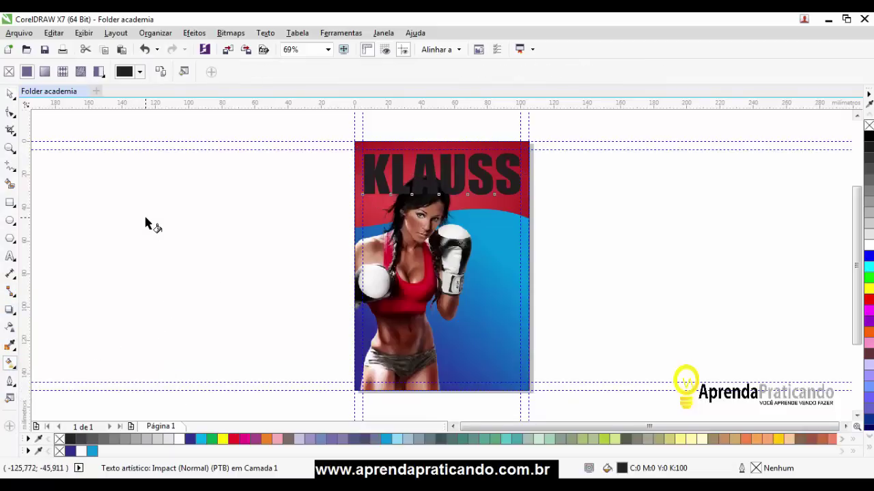
click(45, 73)
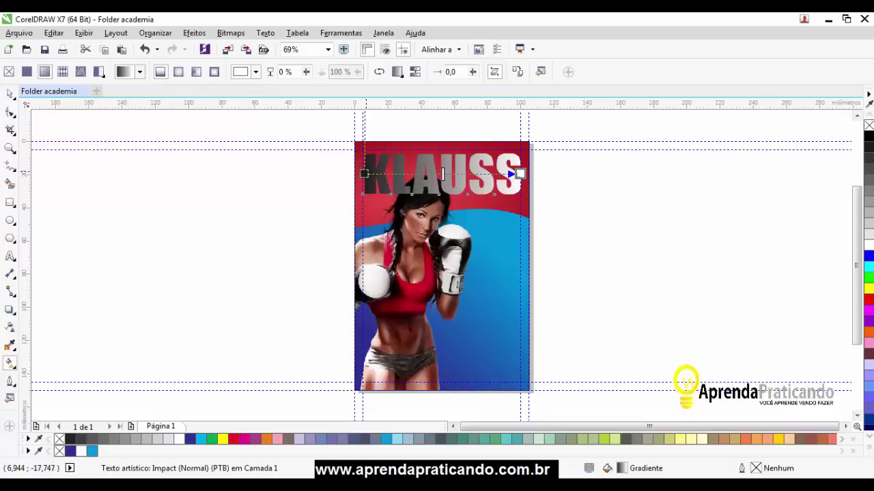
drag(364, 174, 432, 149)
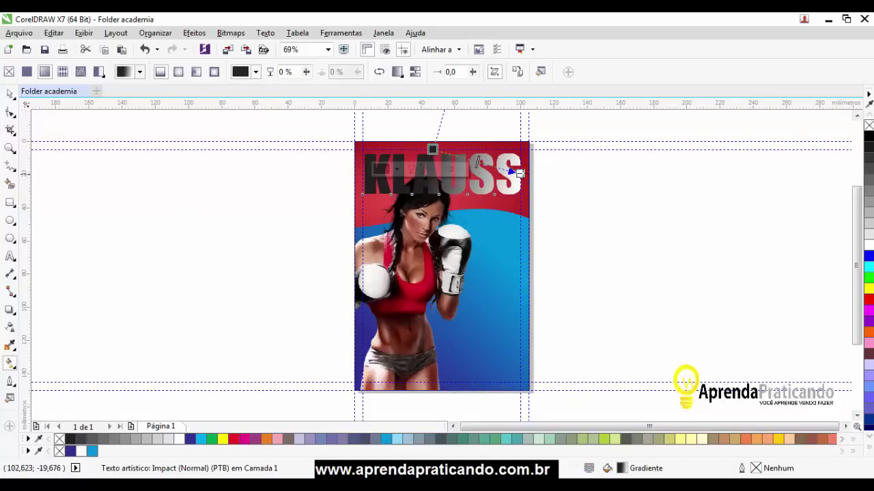
drag(519, 173, 434, 203)
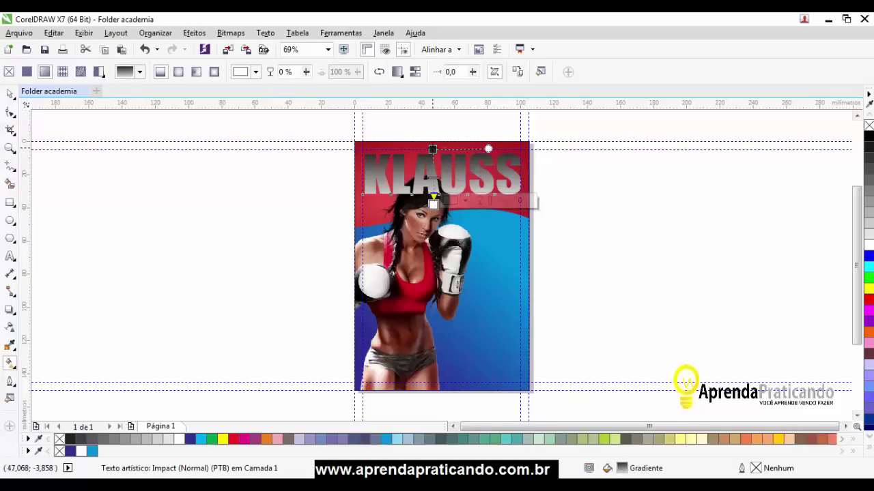
Color the KLAUSS gradient dark blue at the top and light blue at the bottom, and shorten it to the letters' lower edge.
click(433, 148)
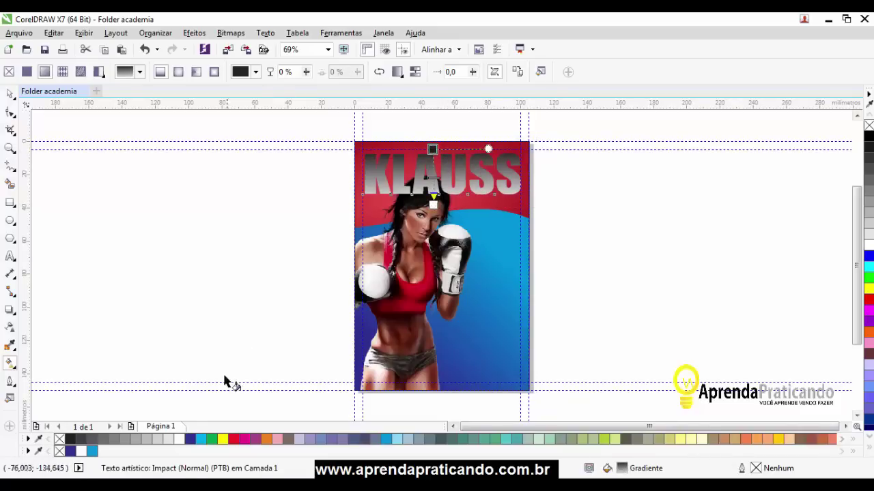
click(191, 440)
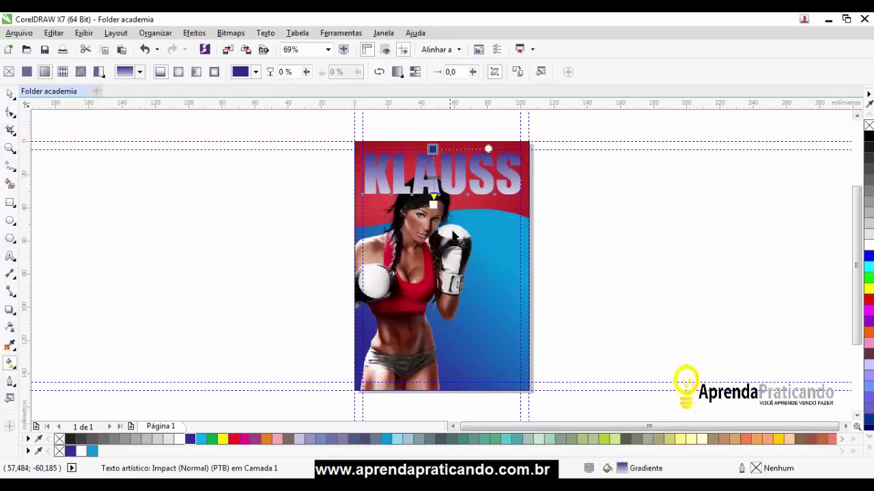
click(433, 203)
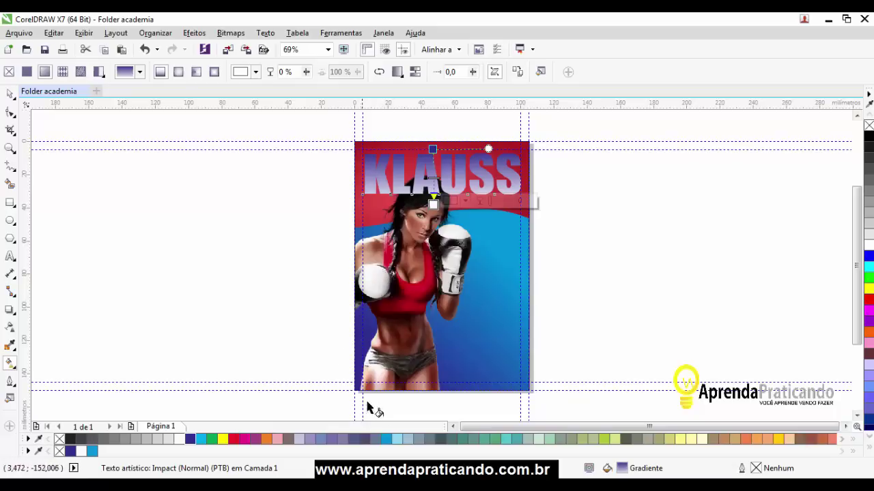
click(387, 439)
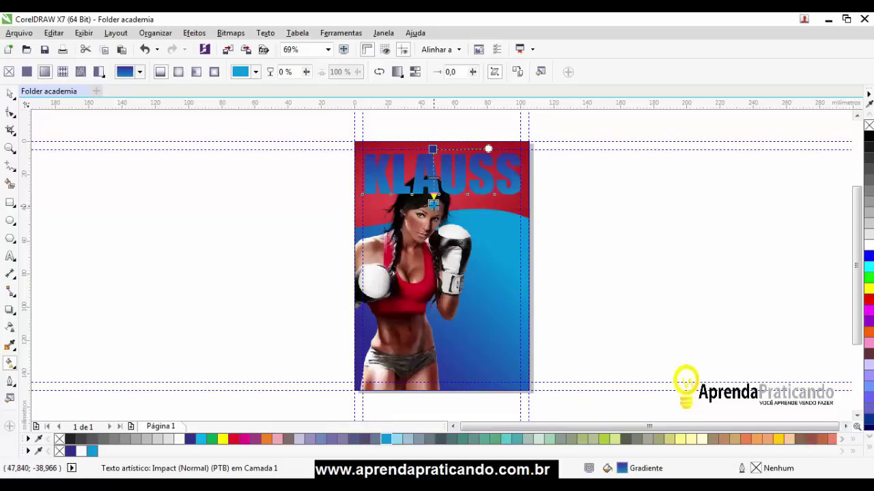
drag(433, 203, 431, 193)
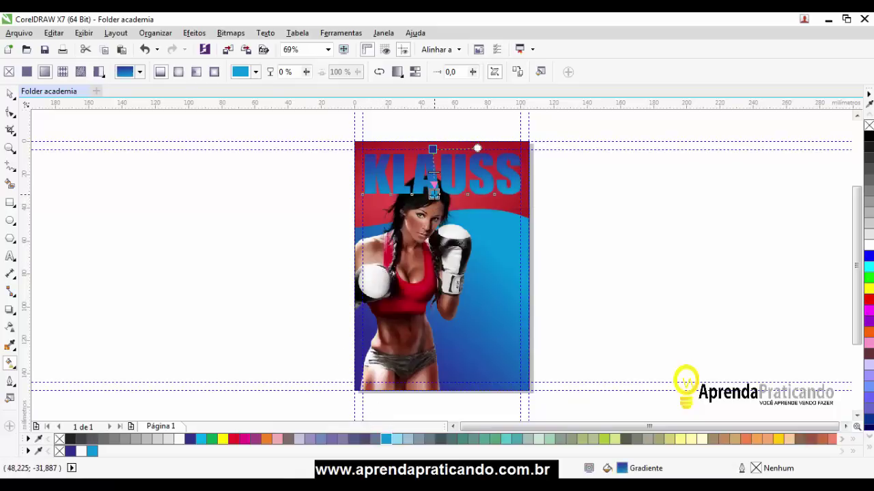
Stretch the KLAUSS text leftward to about 95 mm wide so its first letter meets the left margin guideline.
click(9, 93)
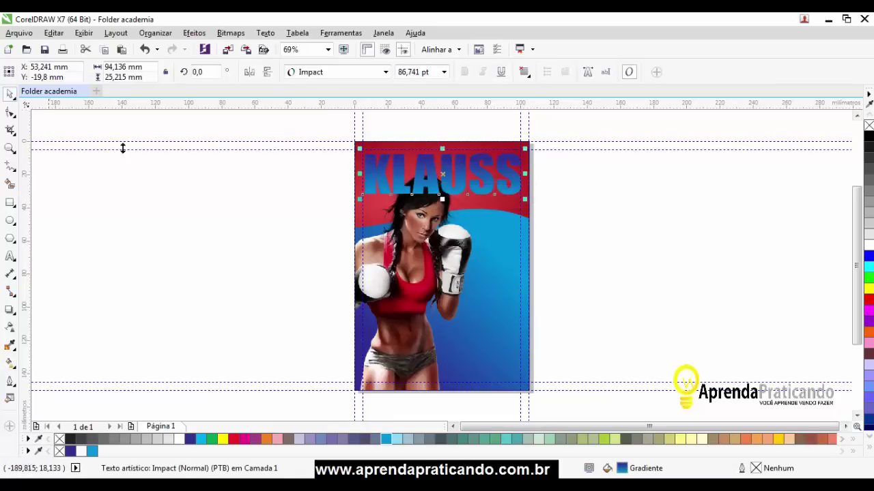
click(9, 148)
drag(318, 129, 552, 248)
click(9, 94)
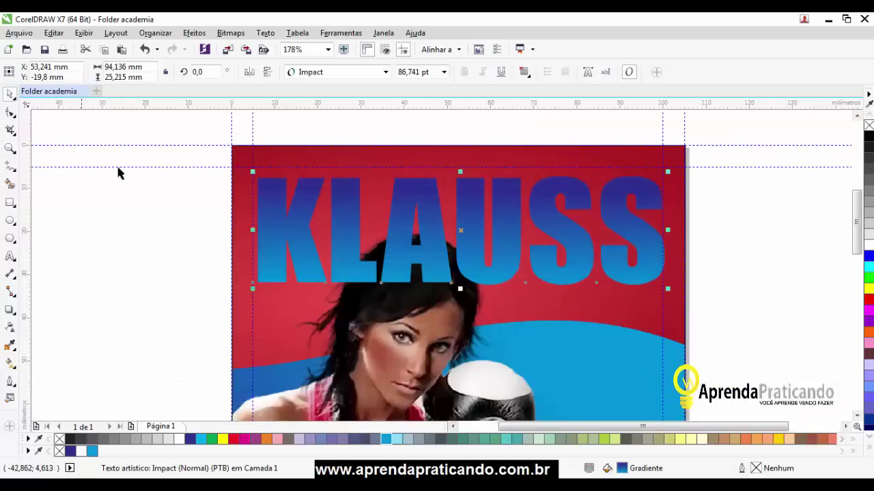
drag(253, 229, 250, 231)
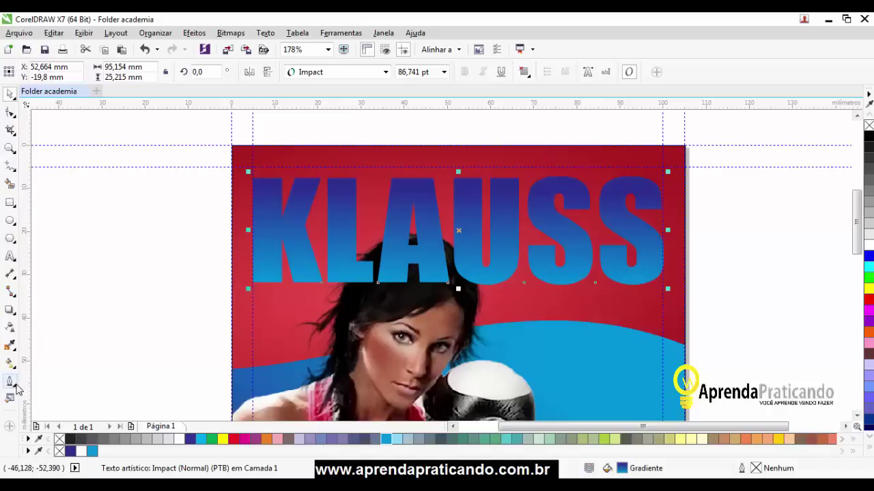
Give the KLAUSS text a 2 pt outline in 10% black, with outline overprint and scaling with the object enabled.
click(15, 386)
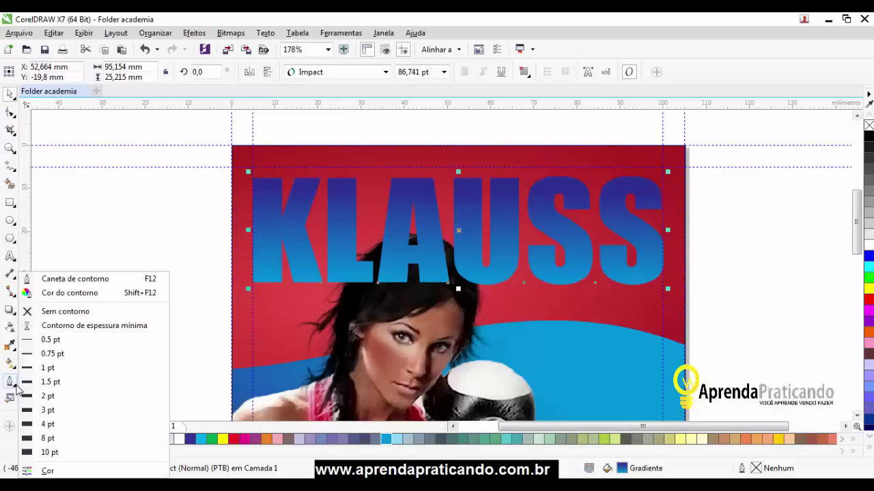
click(82, 282)
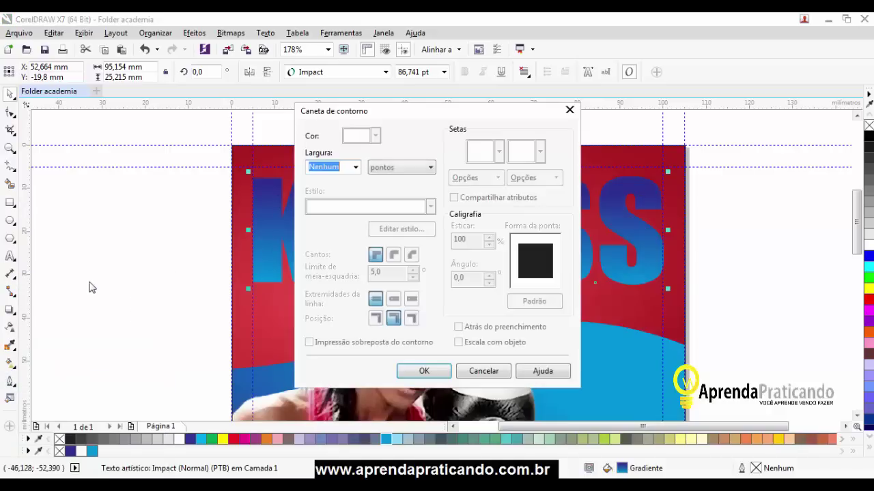
drag(399, 120, 595, 121)
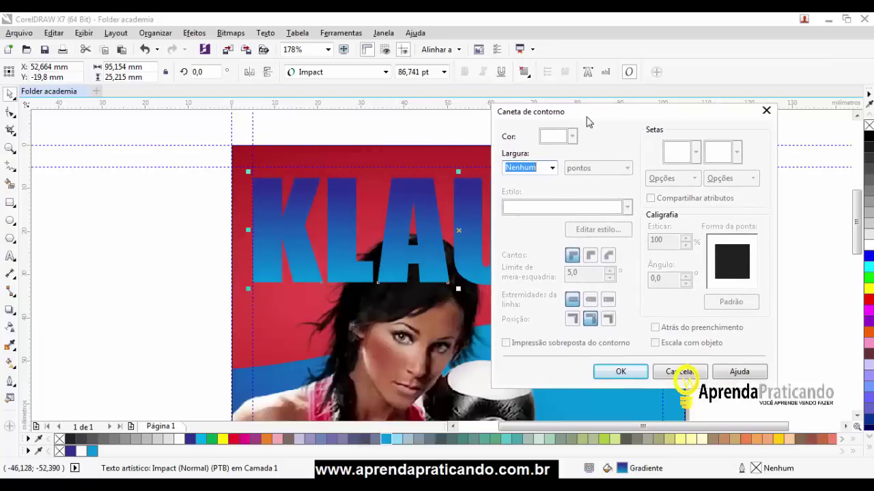
click(555, 168)
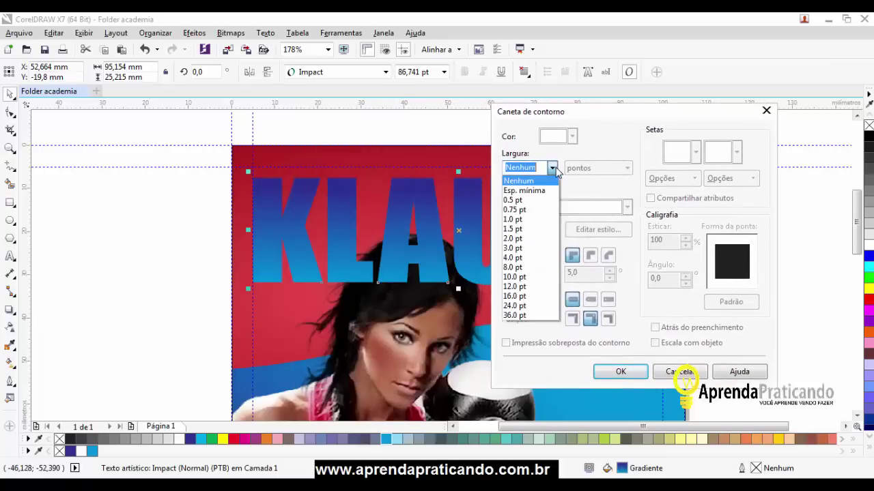
click(522, 239)
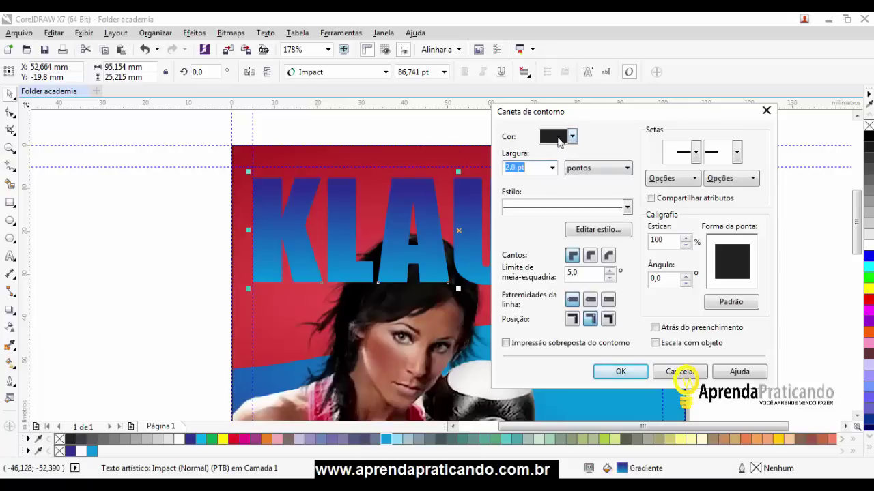
click(558, 139)
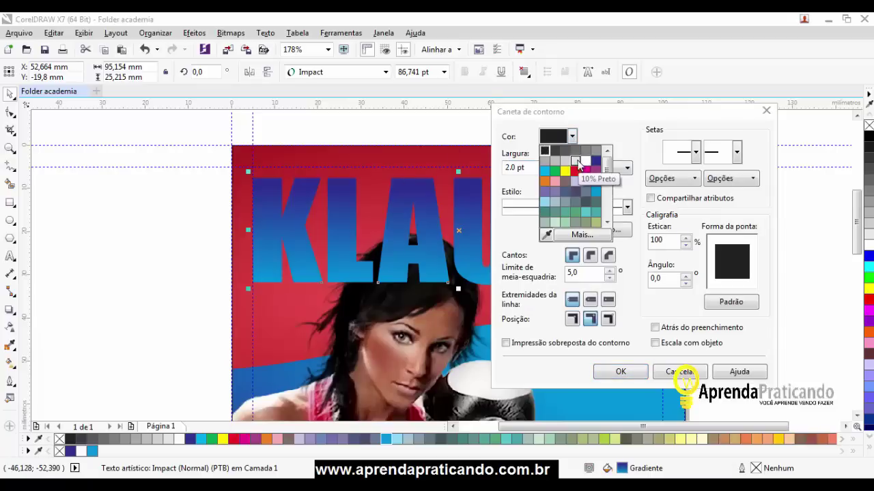
click(576, 163)
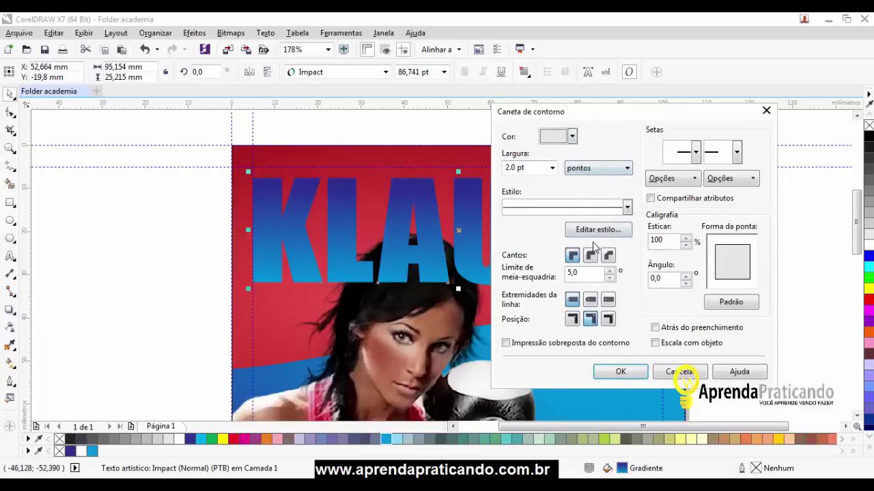
click(656, 344)
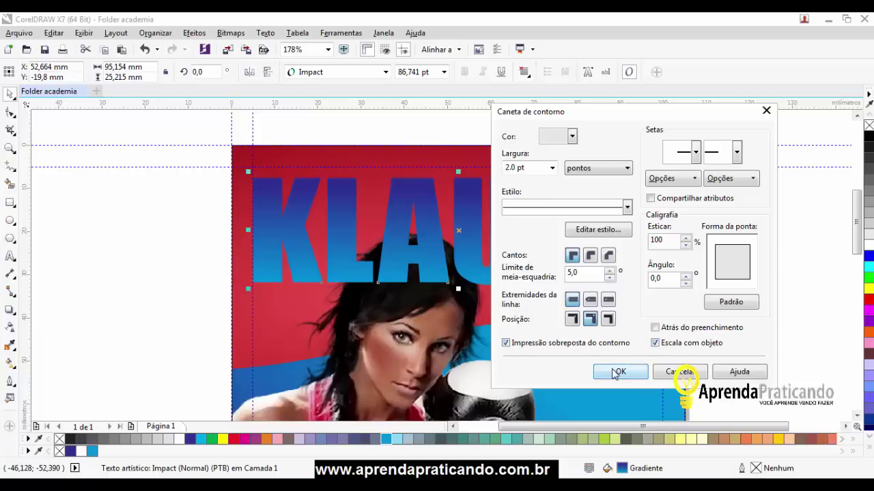
click(615, 372)
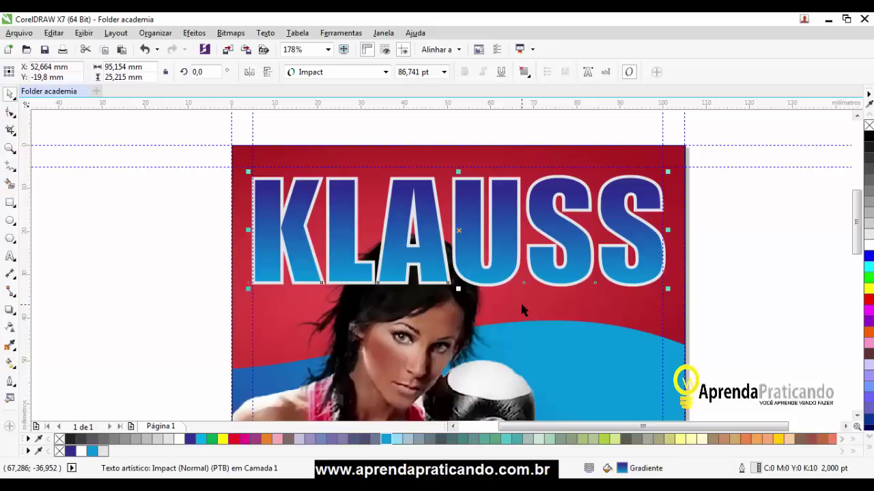
Add the artistic text "ACADÊMIA" beside the page.
drag(854, 208, 815, 228)
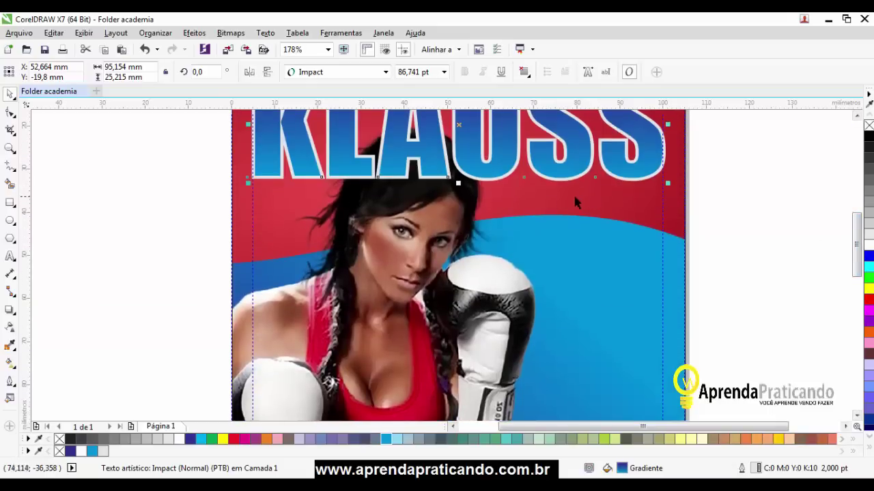
click(11, 256)
click(89, 250)
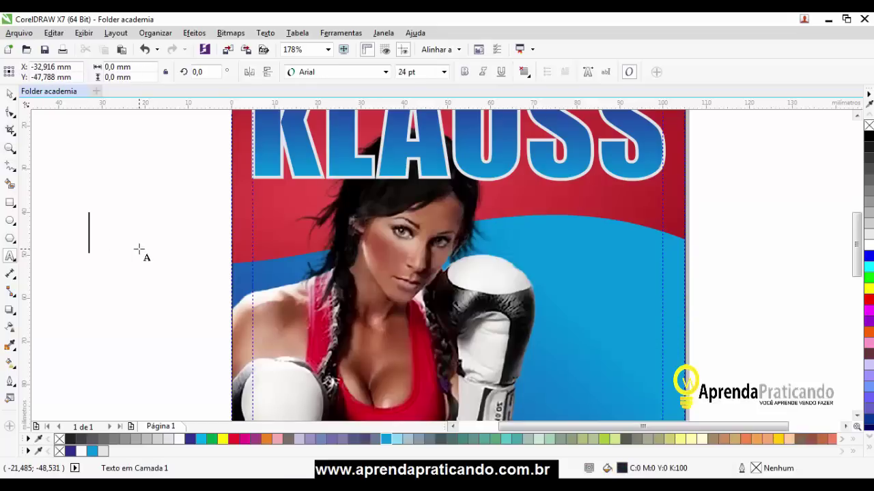
text(ACADÊMIA)
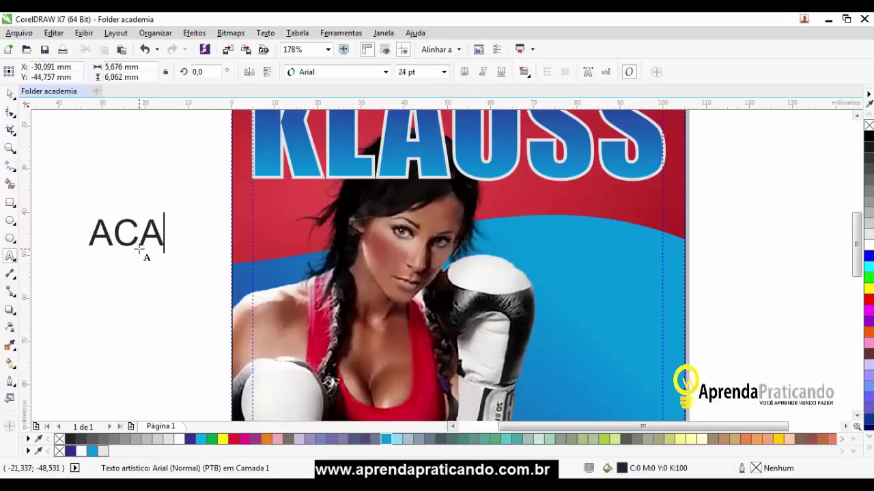
click(11, 95)
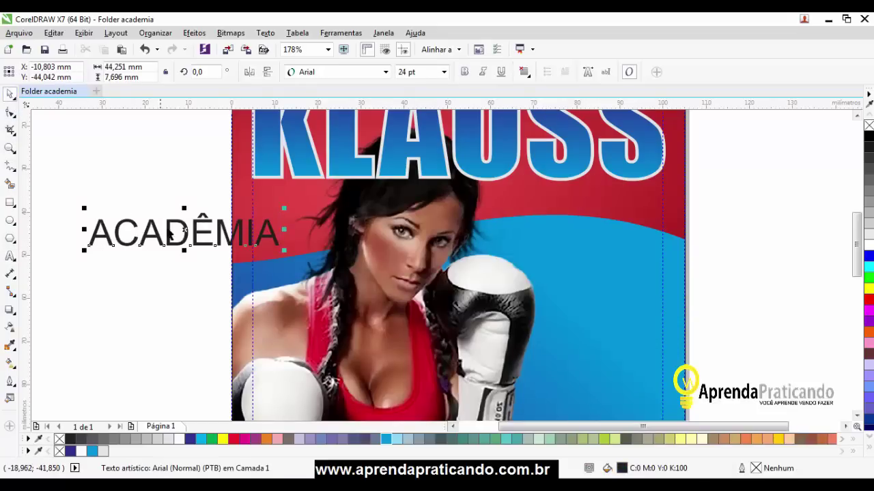
Fit the ACADÊMIA text below the end of KLAUSS at the right margin guideline, about 42 mm wide, and color it white.
drag(185, 232, 429, 243)
drag(511, 234, 578, 202)
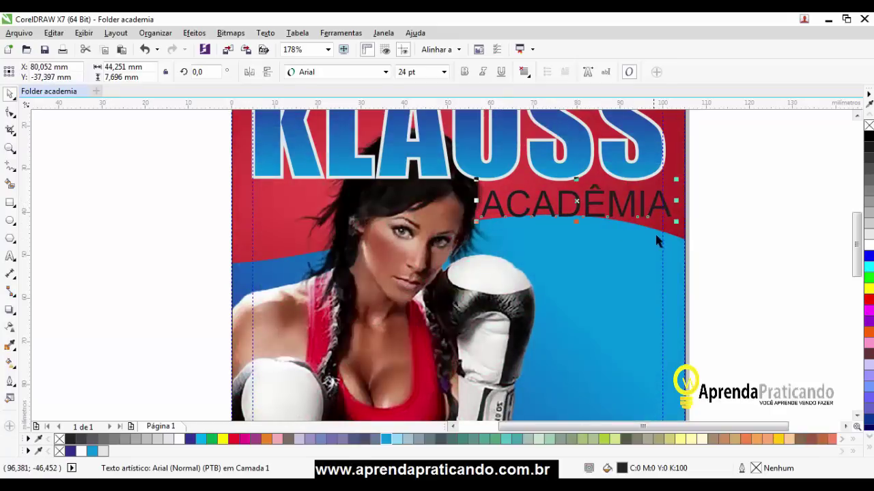
drag(675, 201, 668, 201)
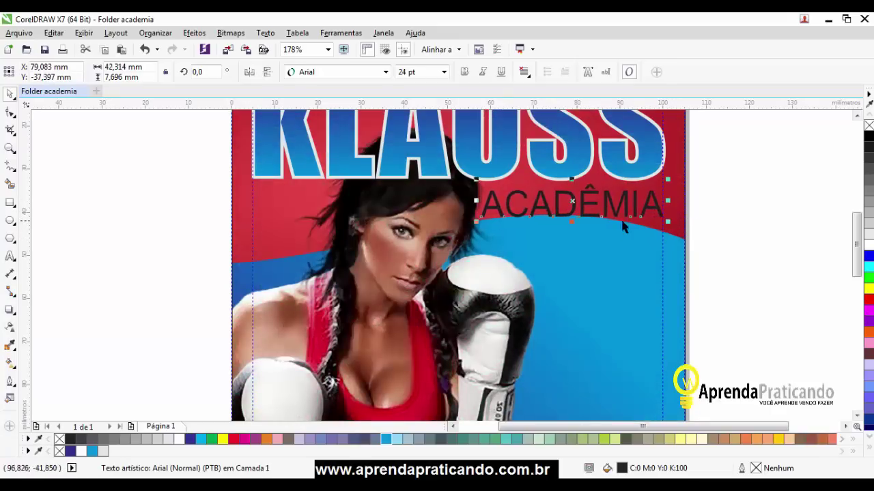
key(ctrl+z)
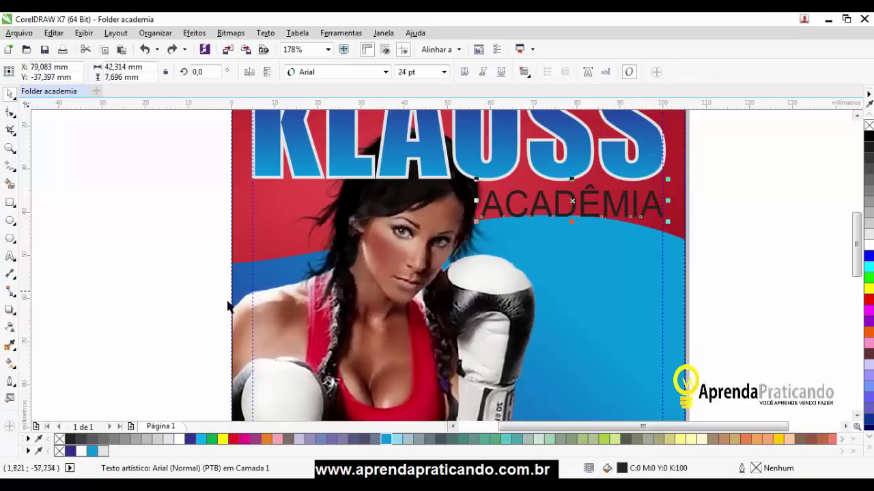
click(723, 207)
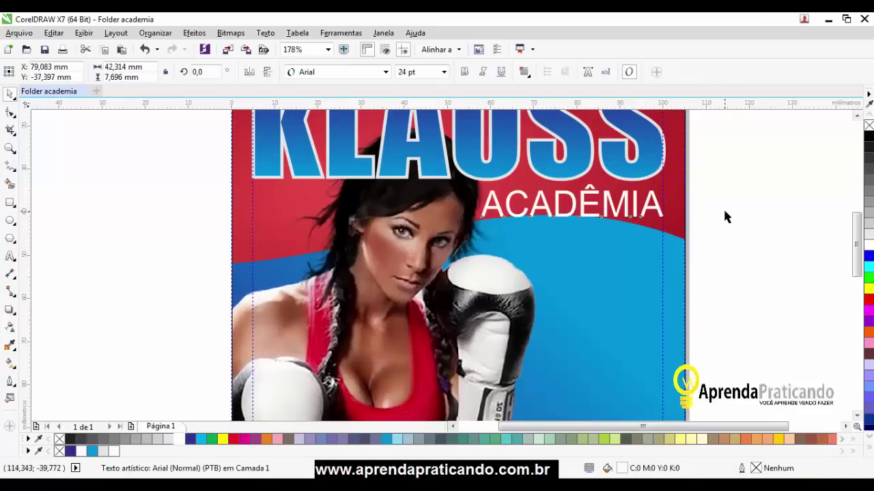
Add the artistic text "WOMEN" beside the page and set its font to Impact.
key(shift+F4)
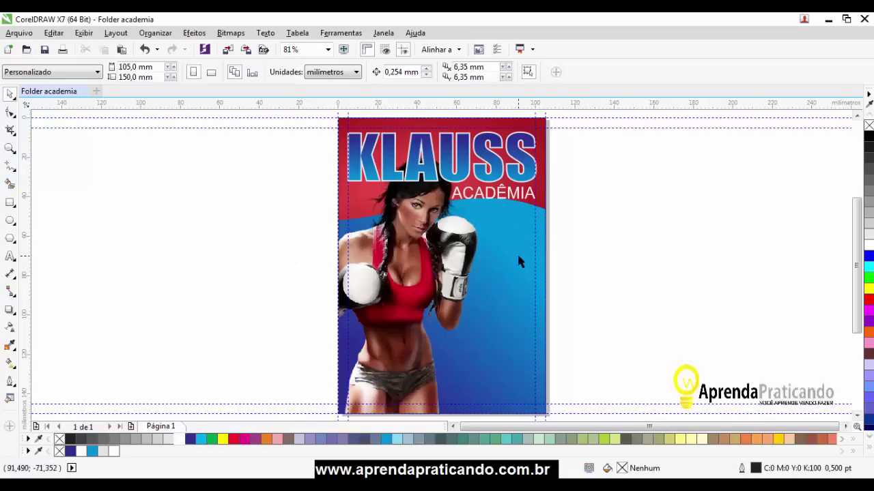
click(11, 258)
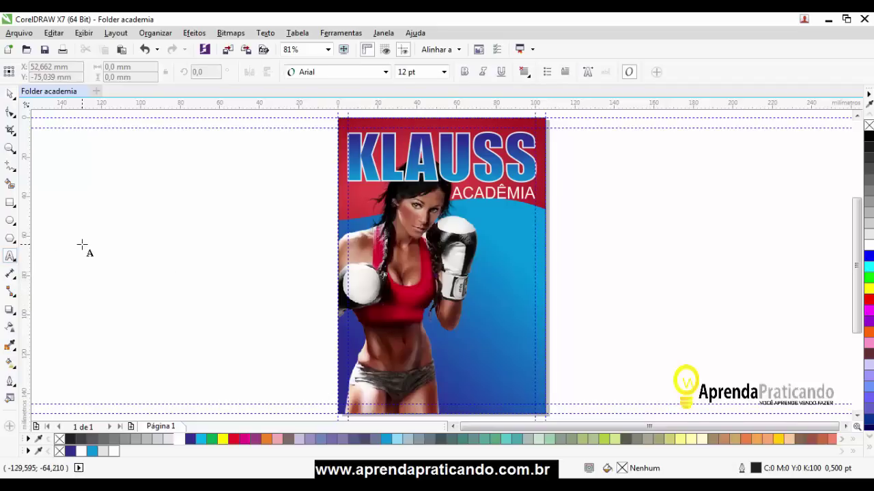
click(82, 244)
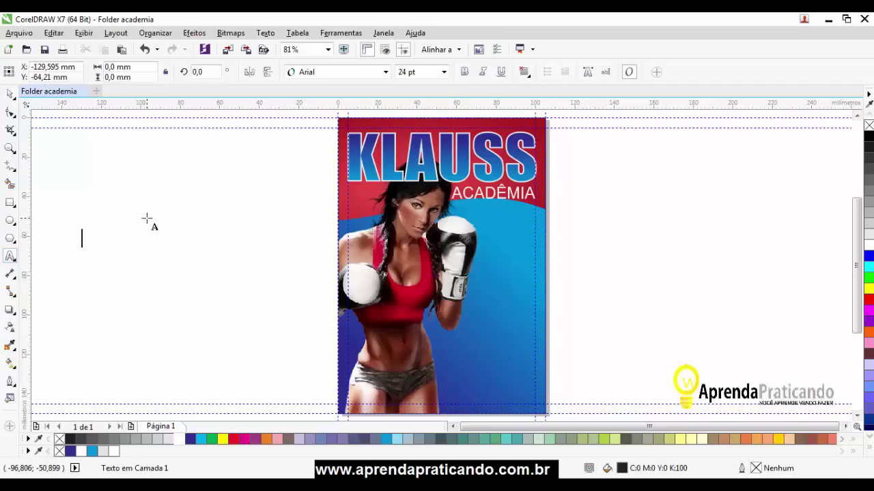
text(WOMEN)
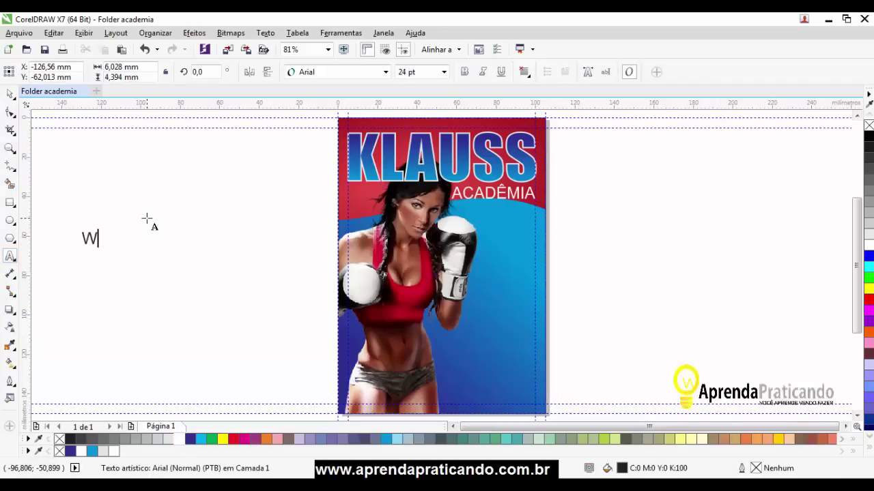
click(10, 94)
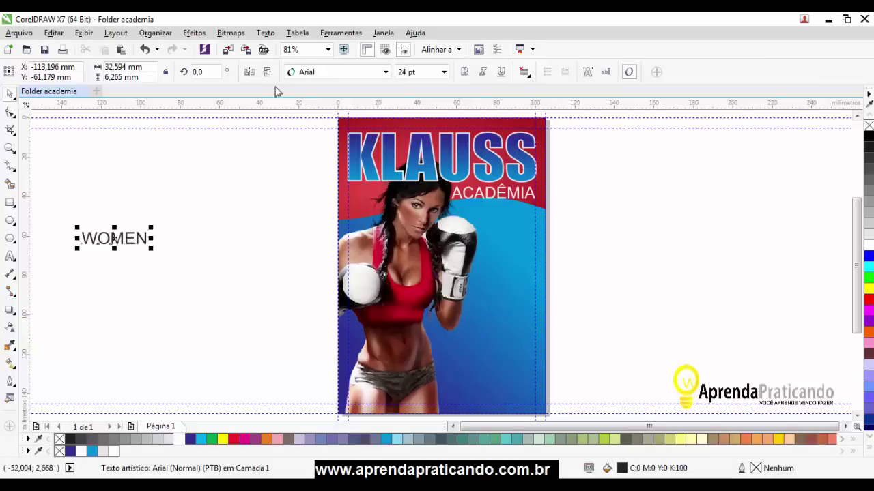
click(331, 74)
click(313, 104)
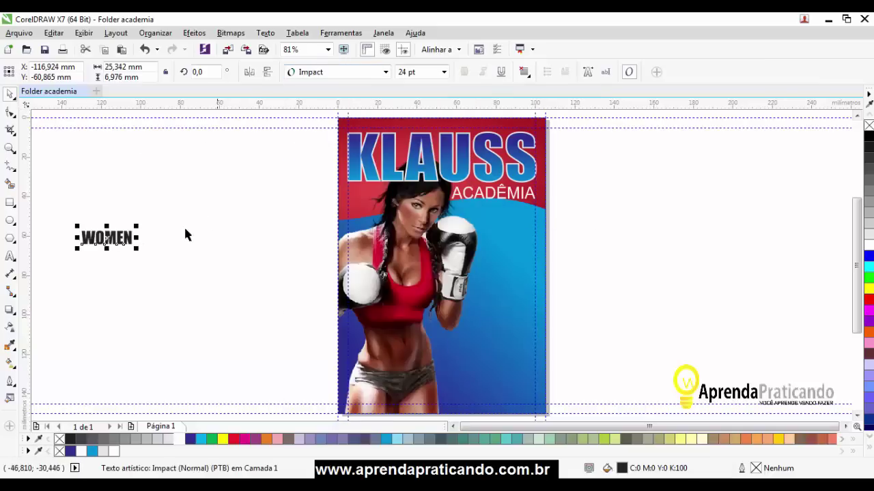
Enlarge the WOMEN text to about 83 × 23 mm and rotate it 90 degrees.
drag(137, 249, 306, 279)
drag(163, 254, 210, 211)
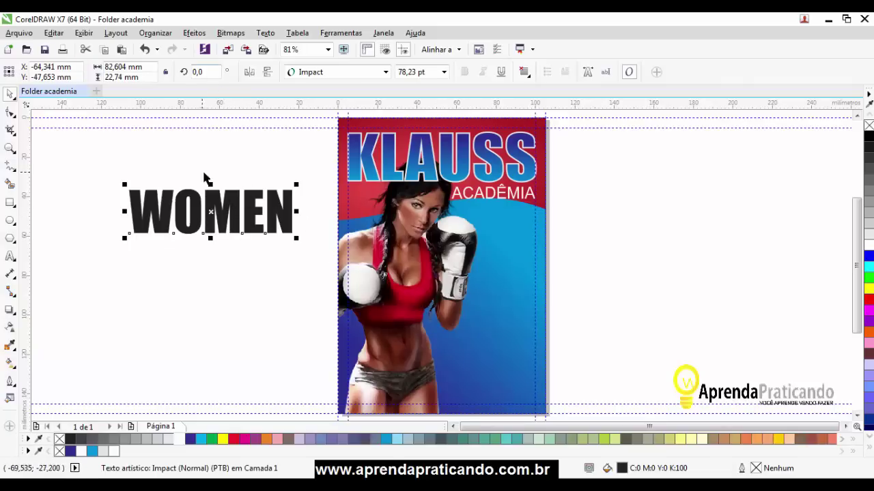
click(208, 72)
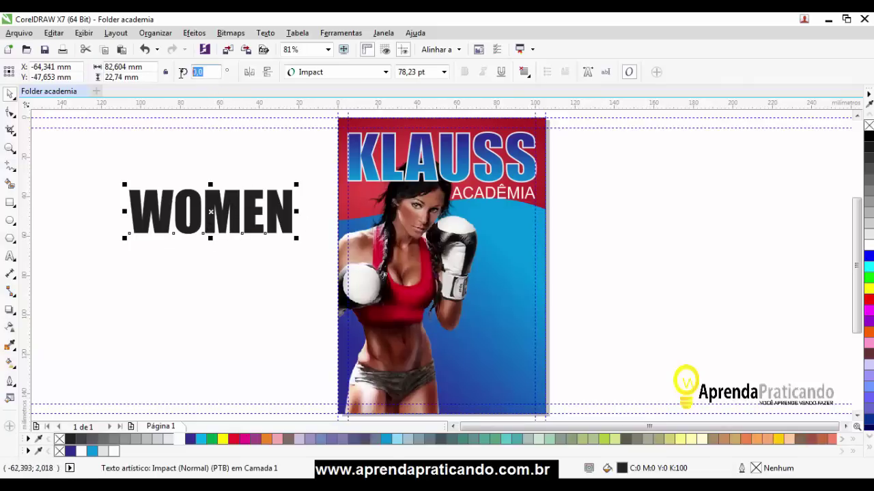
text(90)
key(Return)
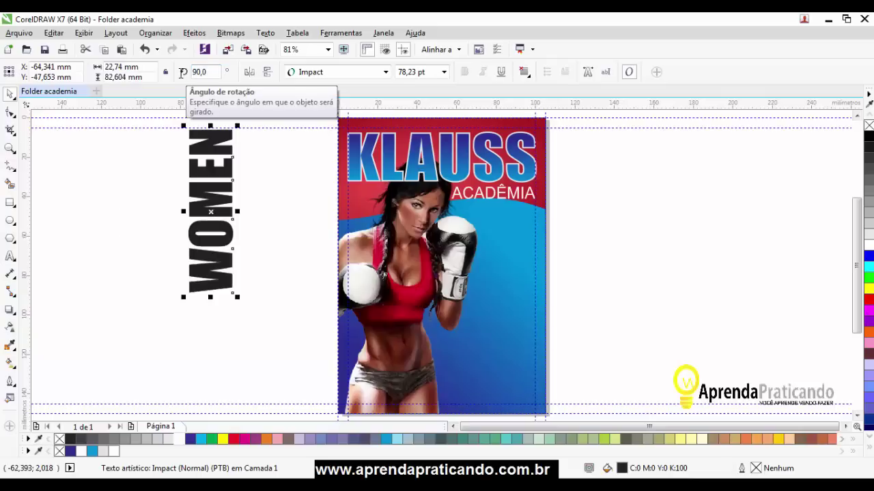
Fit the vertical WOMEN text along the right margin, reaching close to the bottom guideline, and fill it yellow (C0 M20 Y100 K0).
drag(214, 216, 512, 300)
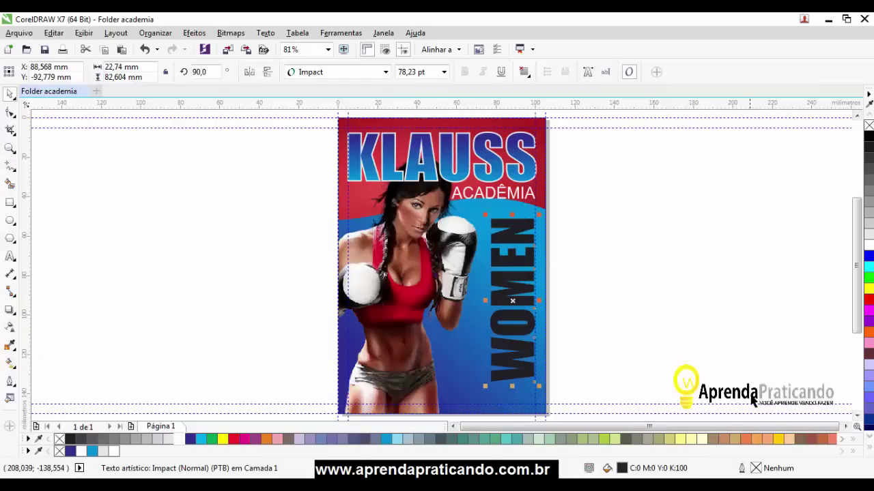
click(779, 439)
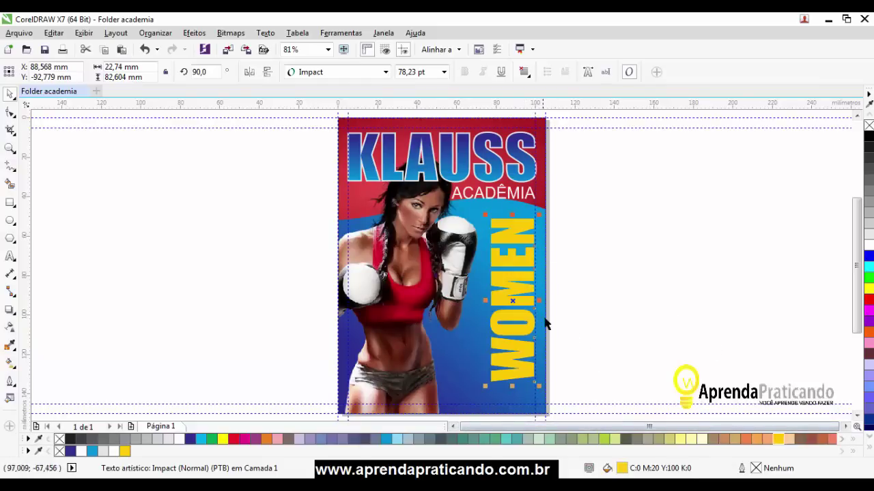
click(592, 322)
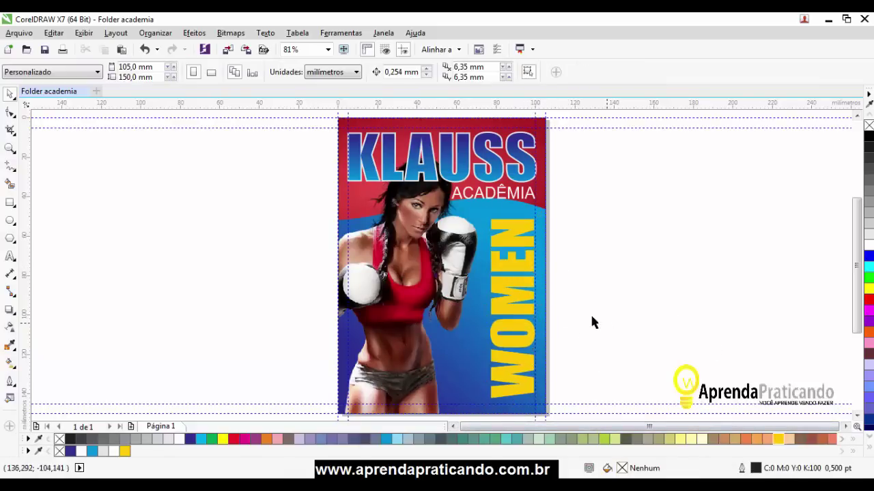
Add the artistic text "BOXE" beside the page and make it bold.
key(F8)
click(112, 235)
text(BOXE)
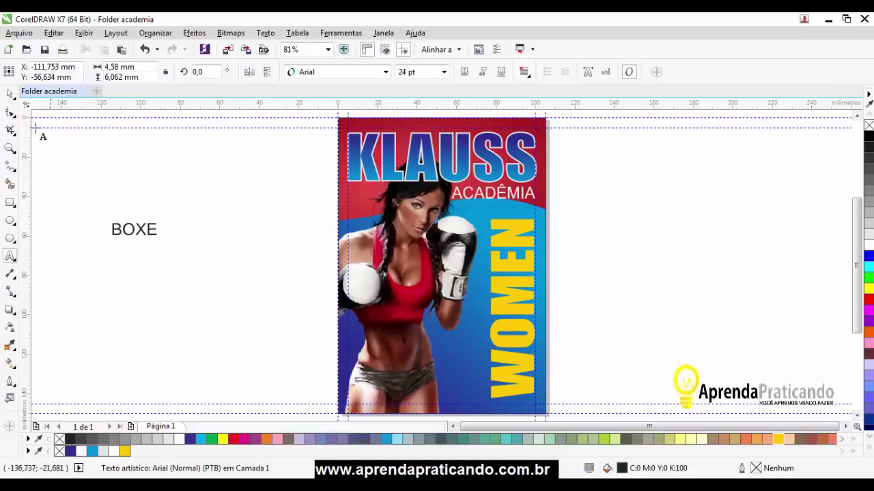
click(10, 94)
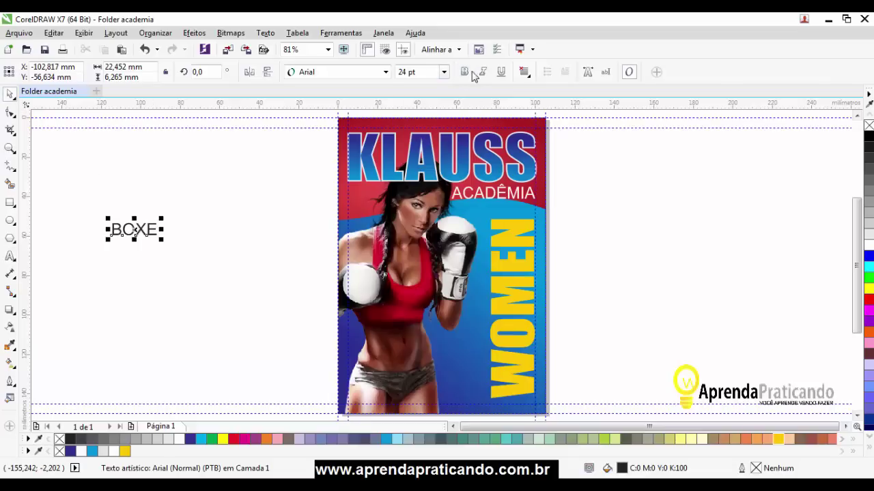
click(464, 72)
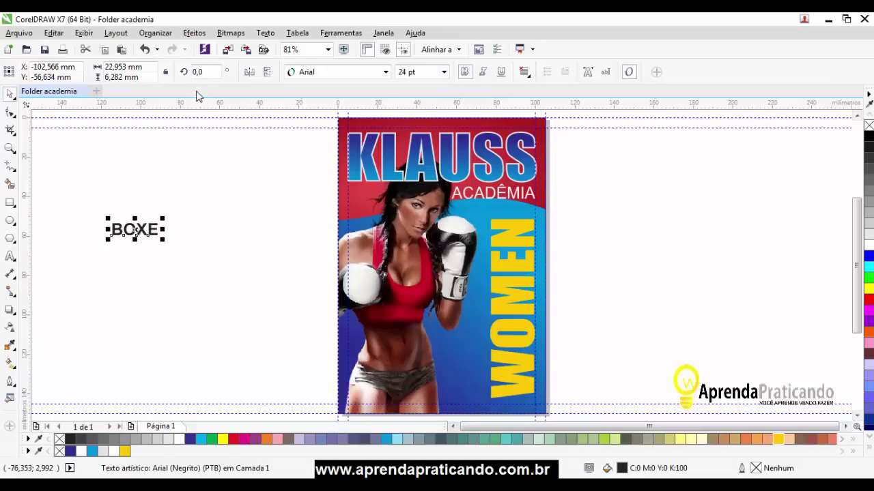
Rotate the BOXE text 90 degrees and place it over the upper end of WOMEN, near the page's right margin guideline.
click(186, 73)
text(90)
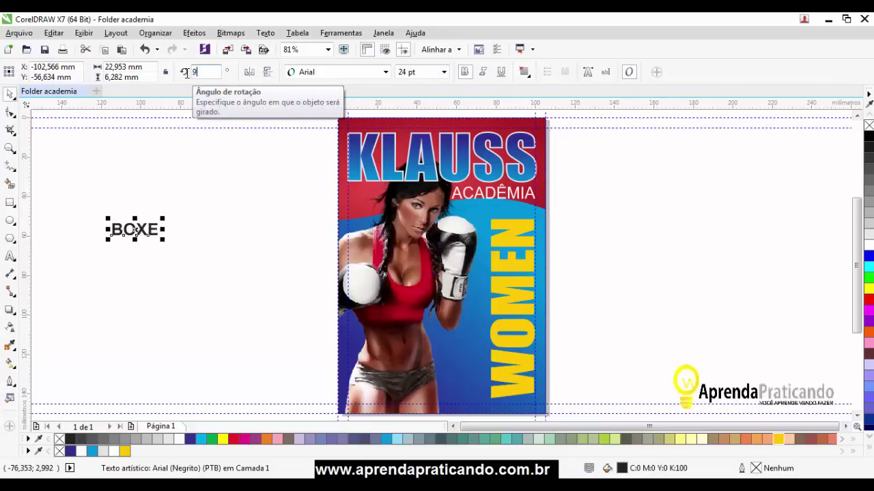
key(Return)
drag(135, 229, 525, 244)
click(610, 250)
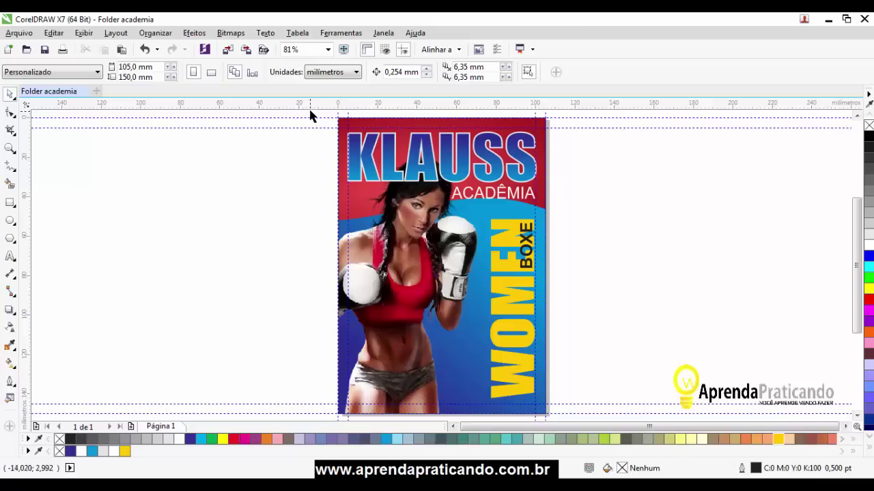
Select the KLAUSS, ACADÊMIA, WOMEN and BOXE texts together and cut them from the page.
drag(310, 110, 540, 251)
drag(544, 290, 540, 388)
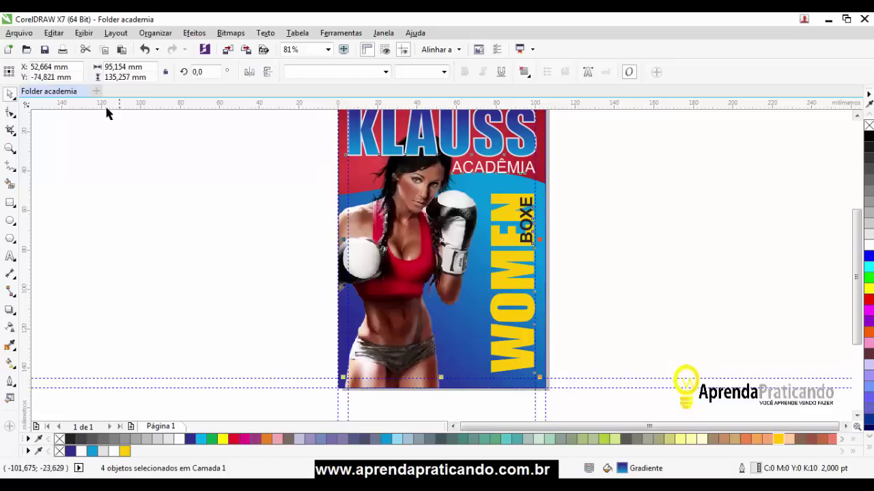
click(54, 33)
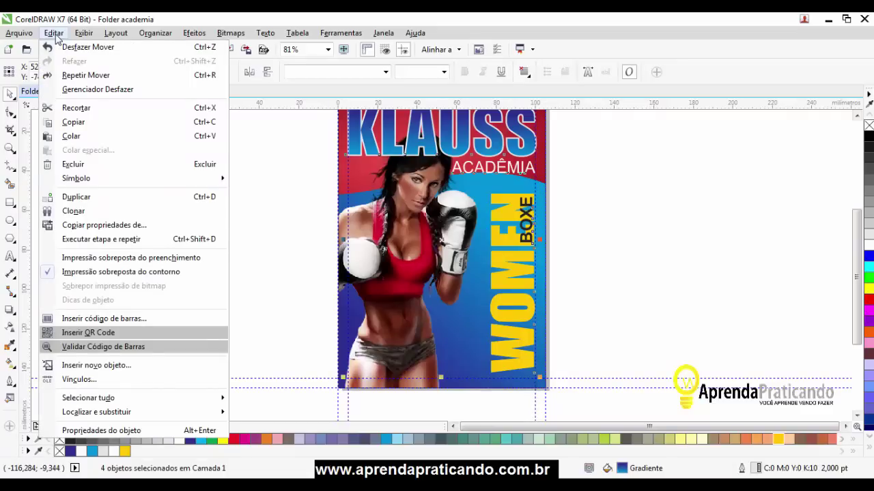
click(72, 108)
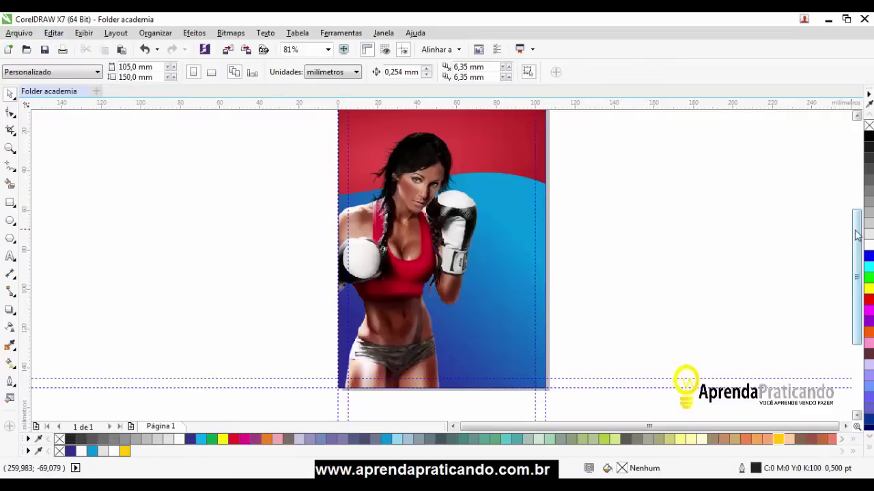
Open the background rectangle's PowerClip contents for editing and paste the four cut texts inside.
scroll(858, 236, up, 1)
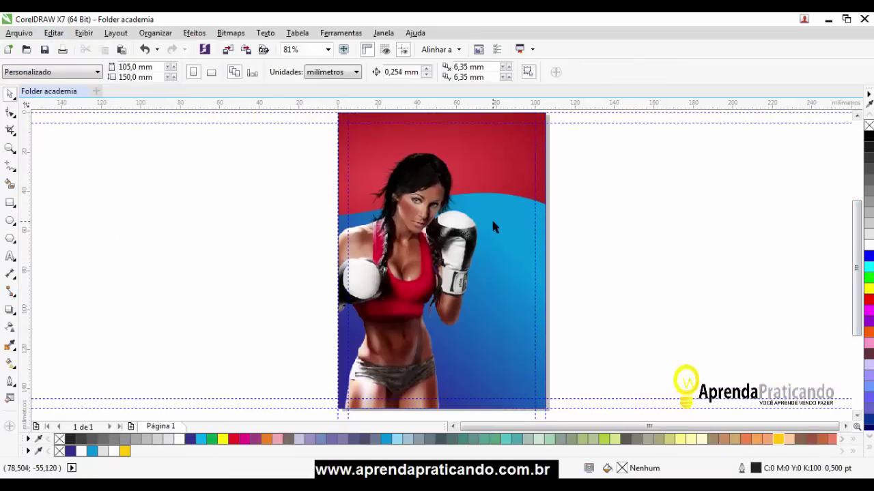
click(511, 243)
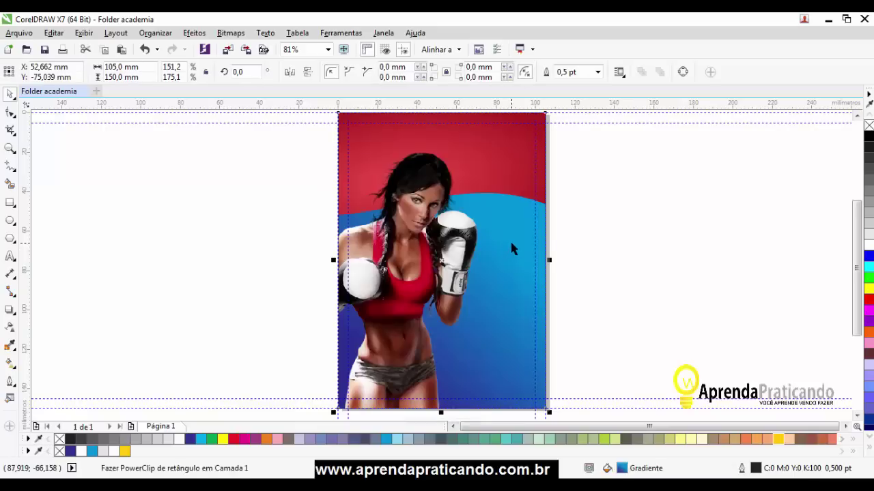
click(586, 233)
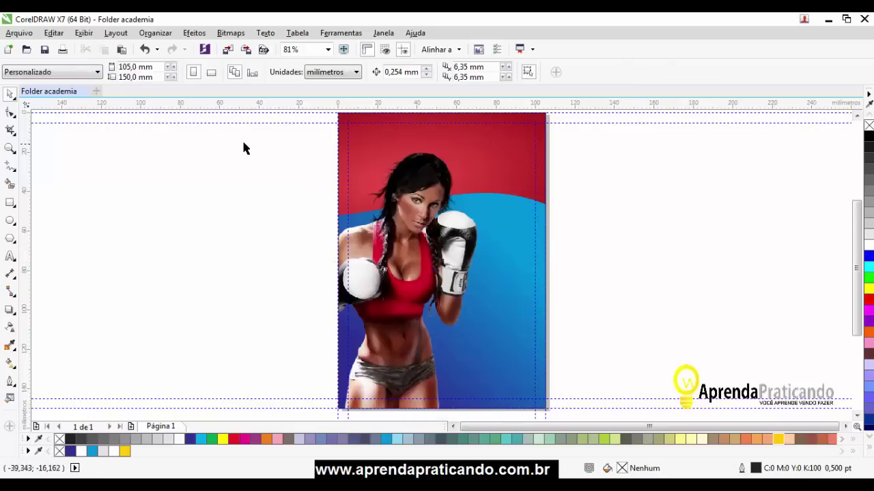
click(357, 161)
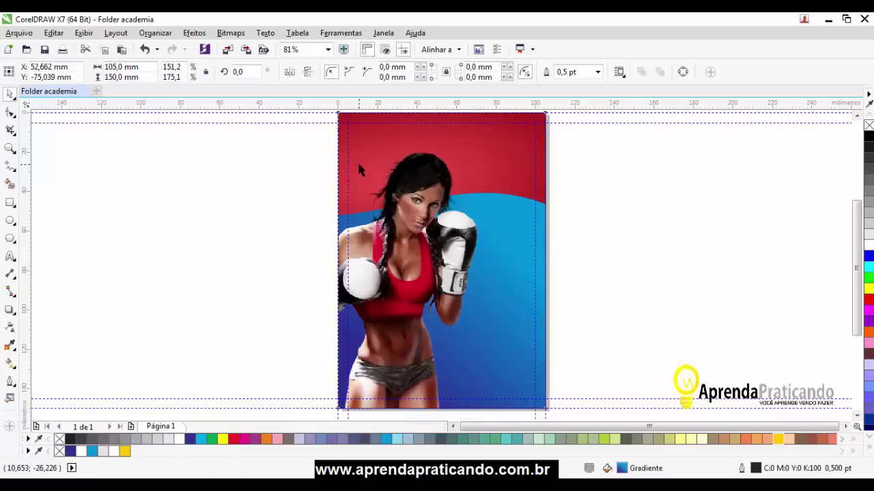
click(194, 34)
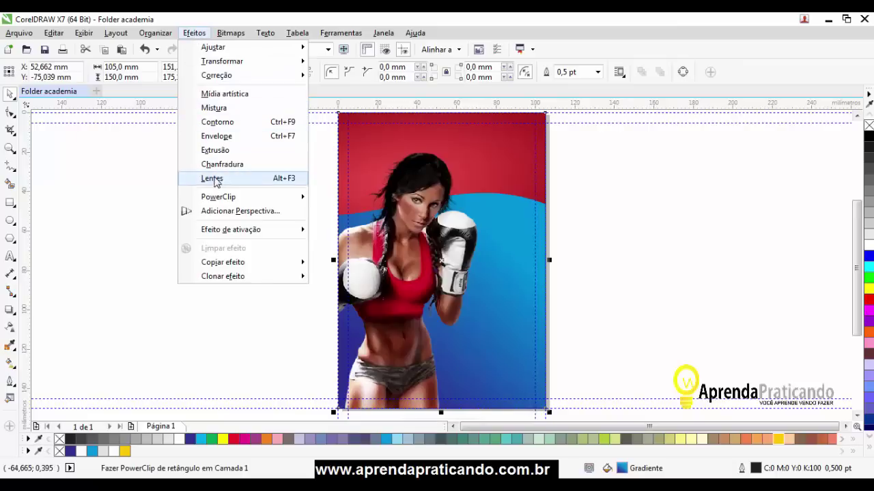
mouse_move(257, 200)
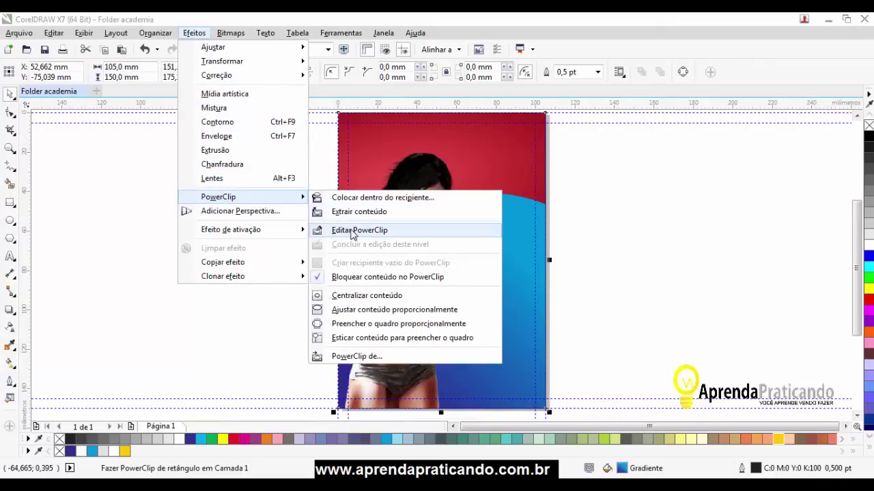
click(359, 231)
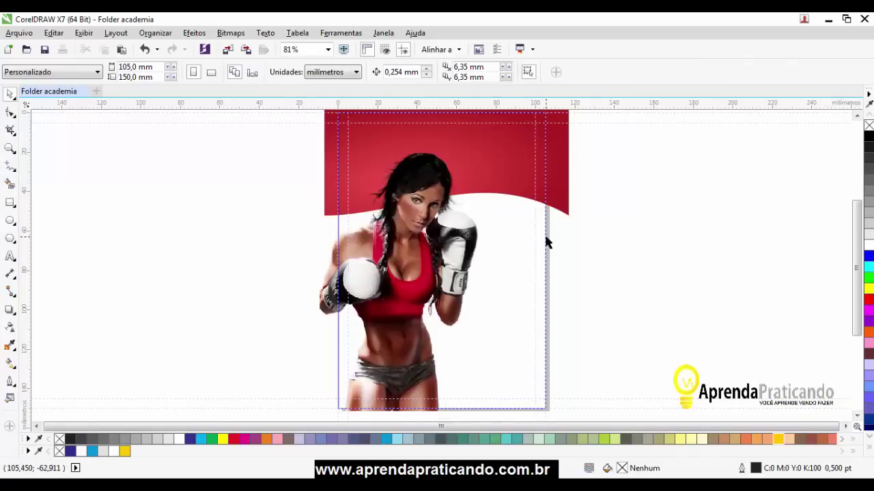
click(53, 33)
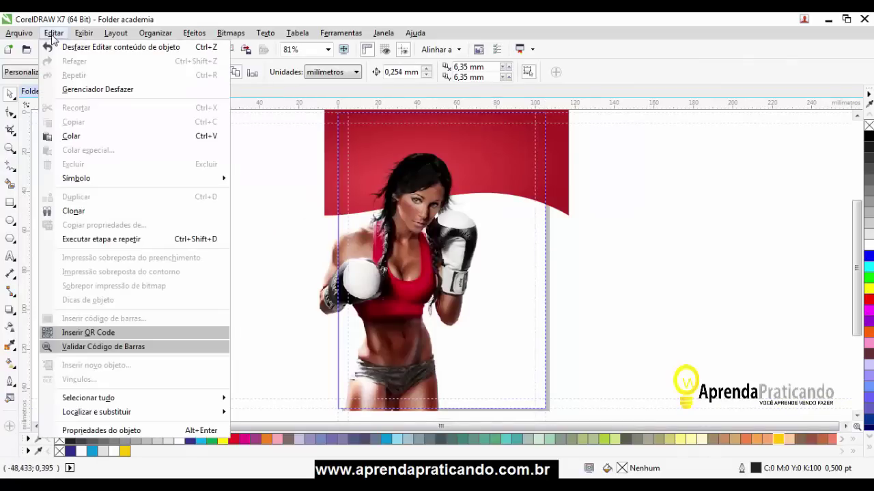
click(71, 136)
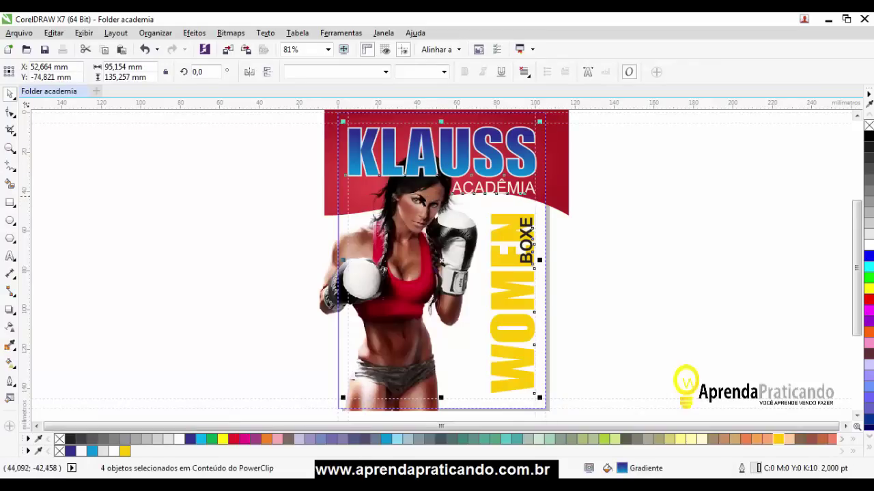
click(588, 209)
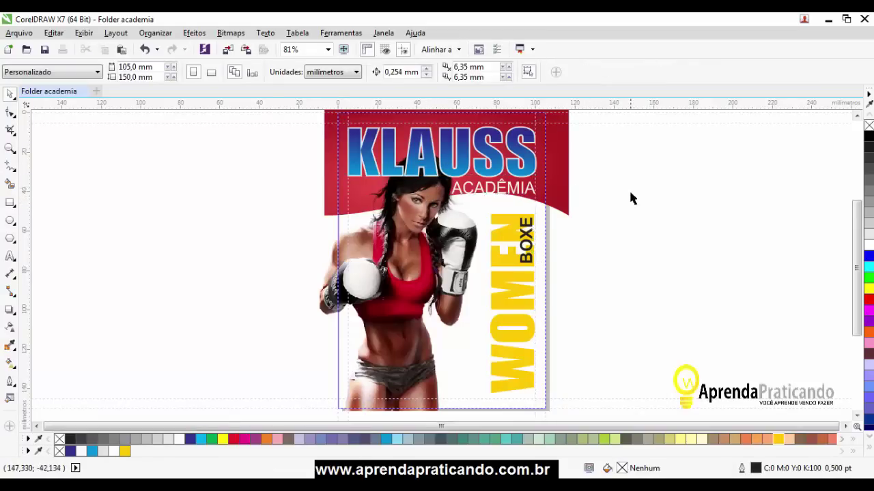
Move the KLAUSS title back in the stacking order so that it sits behind the model's head.
click(528, 158)
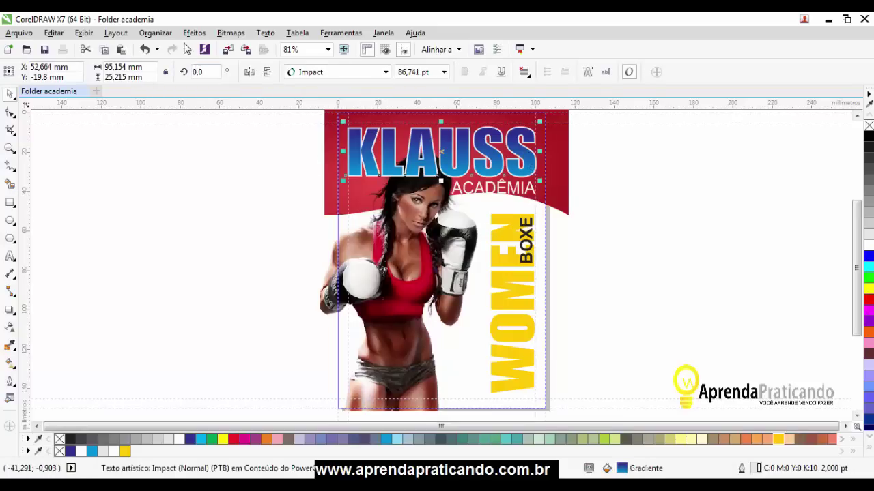
click(155, 33)
mouse_move(244, 81)
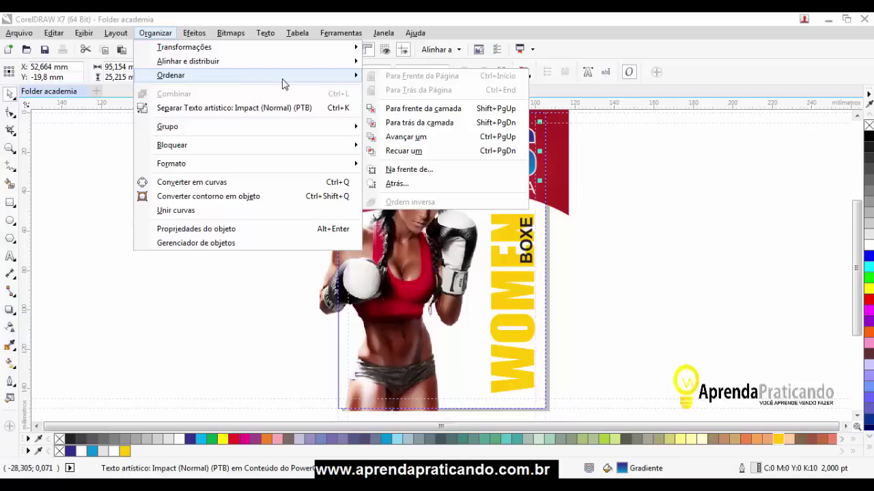
click(423, 153)
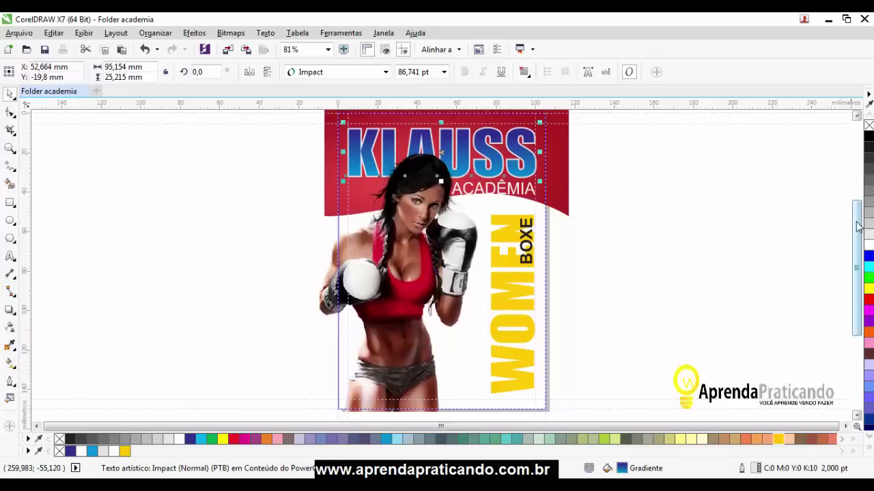
Finish editing the PowerClip contents and return to the full flyer page.
scroll(826, 246, down, 2)
click(443, 390)
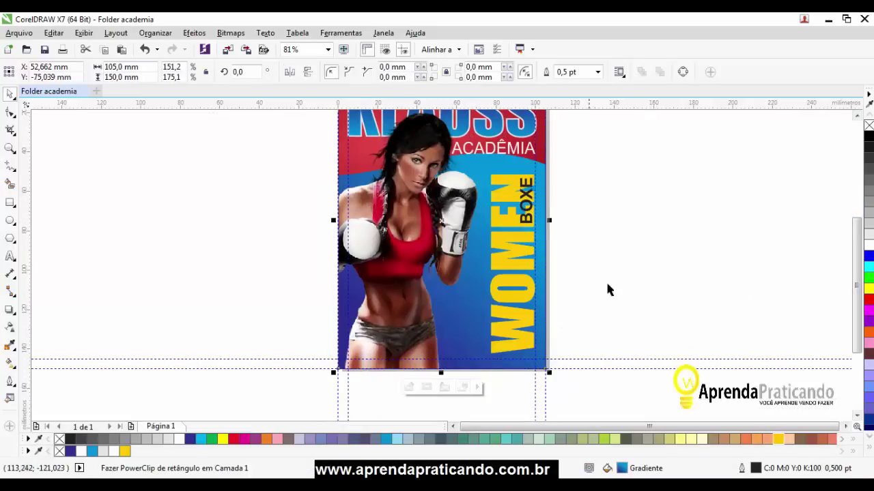
scroll(634, 273, up, 2)
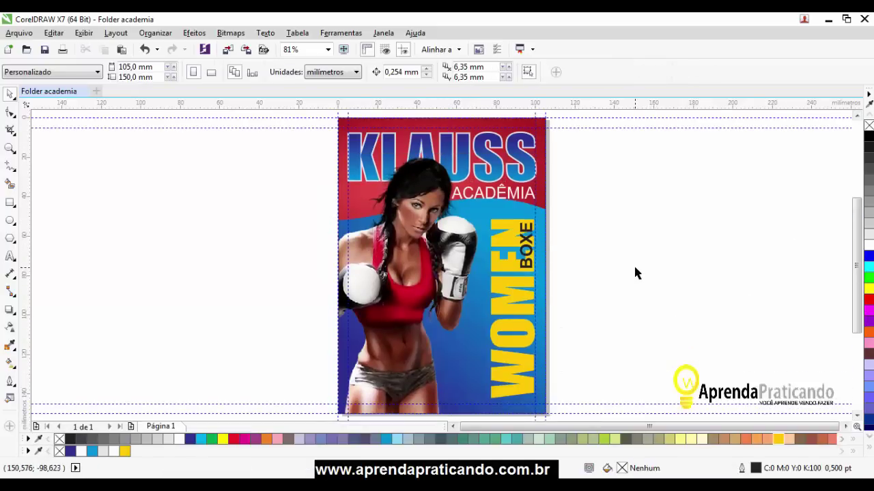